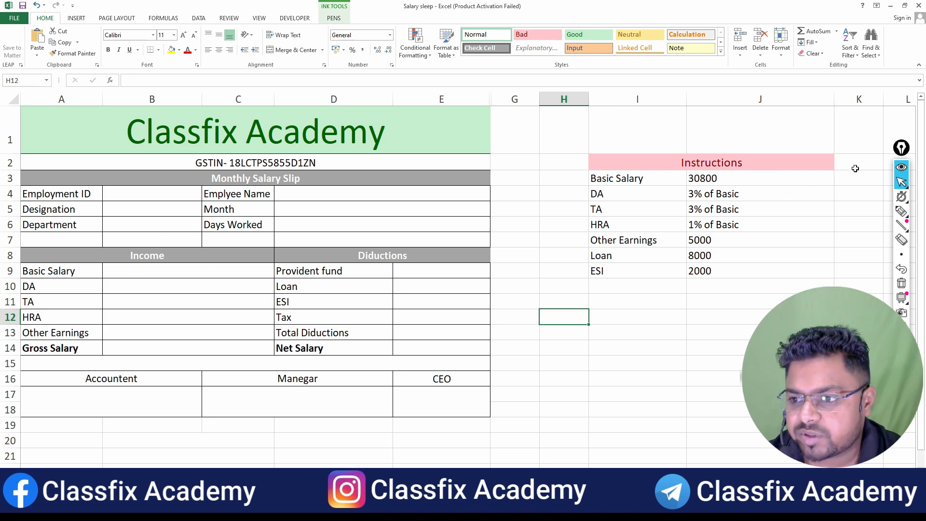
# Mark the academy title and the GSTIN line of the salary slip with pen check marks
pyautogui.click(902, 211)
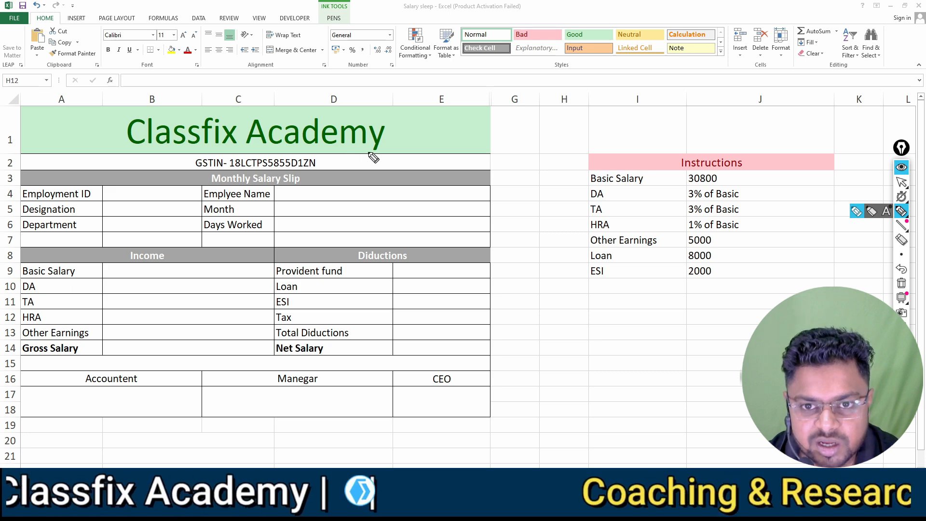
pyautogui.moveTo(389, 131); pyautogui.dragTo(446, 117)
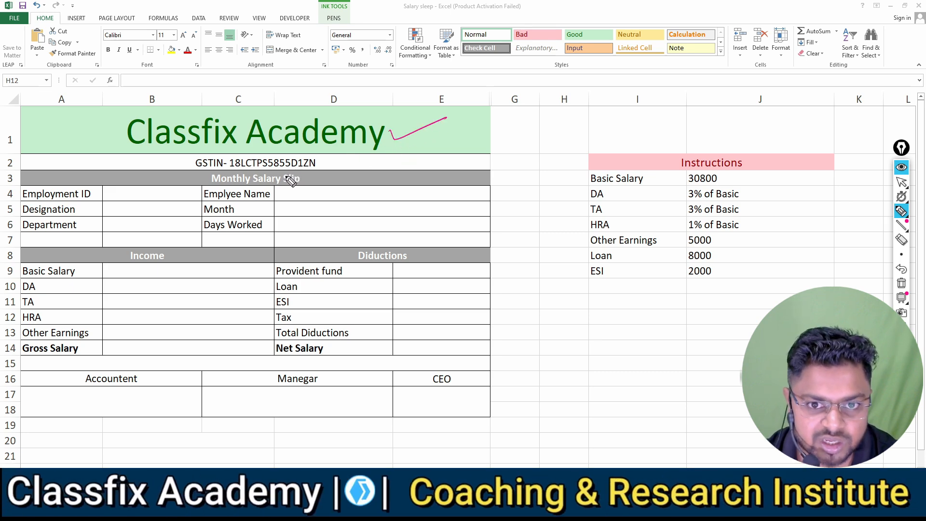
pyautogui.moveTo(323, 162); pyautogui.dragTo(365, 148)
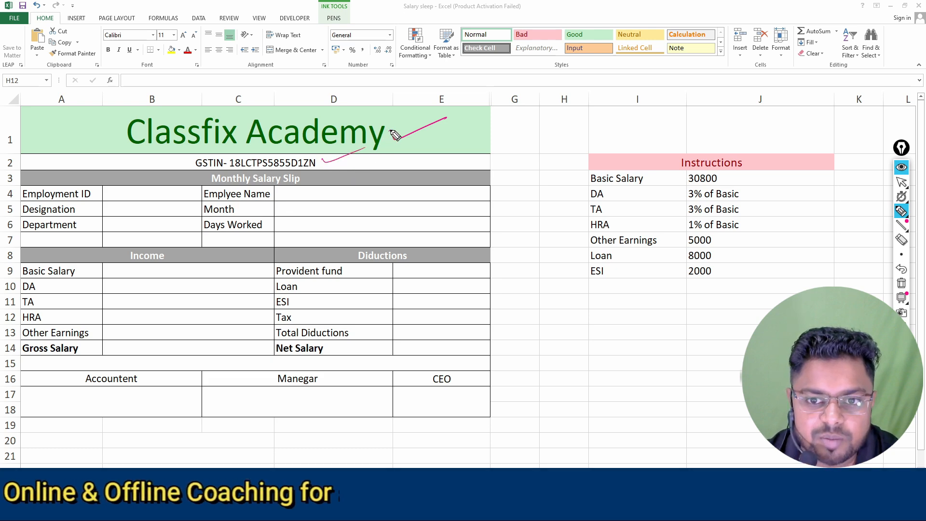
pyautogui.moveTo(390, 131)
pyautogui.mouseDown()
pyautogui.moveTo(397, 139)
pyautogui.moveTo(440, 120)
pyautogui.mouseUp()
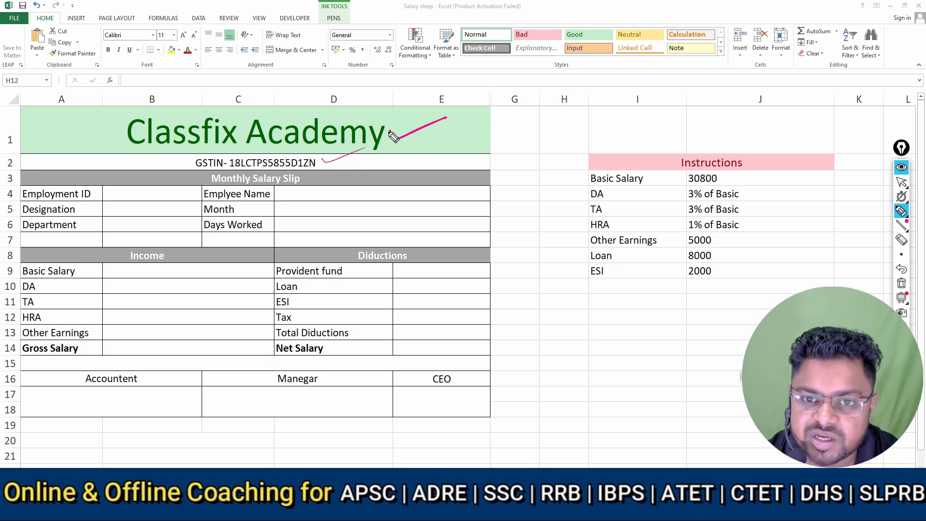
pyautogui.moveTo(322, 159); pyautogui.dragTo(366, 149)
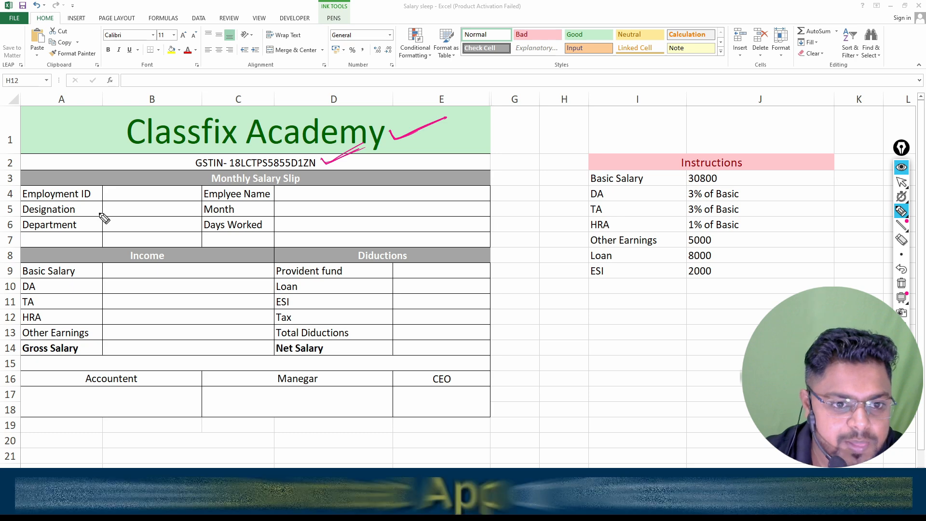
# Underline the Designation and Department entry cells and circle the Days Worked label with the pen, adding an arrow beside the slip
pyautogui.moveTo(102, 215); pyautogui.dragTo(152, 216)
pyautogui.moveTo(104, 230); pyautogui.dragTo(165, 230)
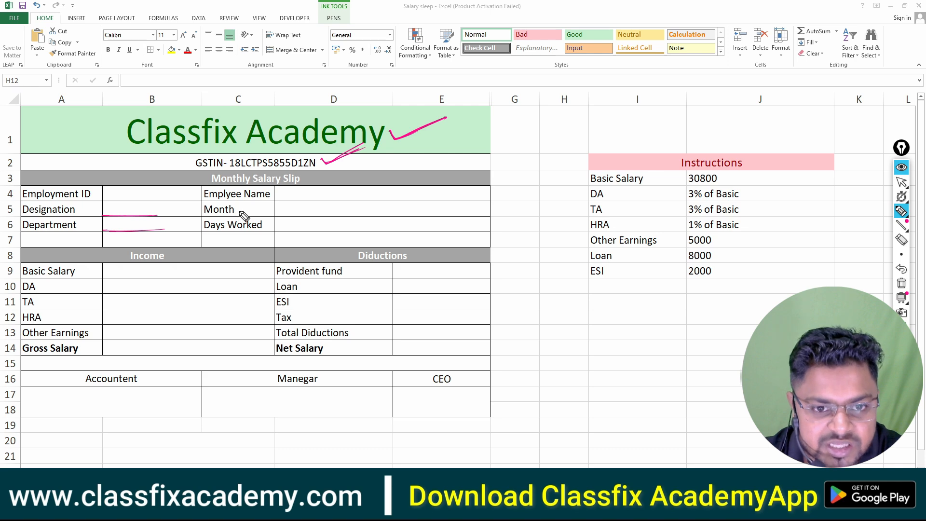
pyautogui.moveTo(209, 235); pyautogui.dragTo(264, 234)
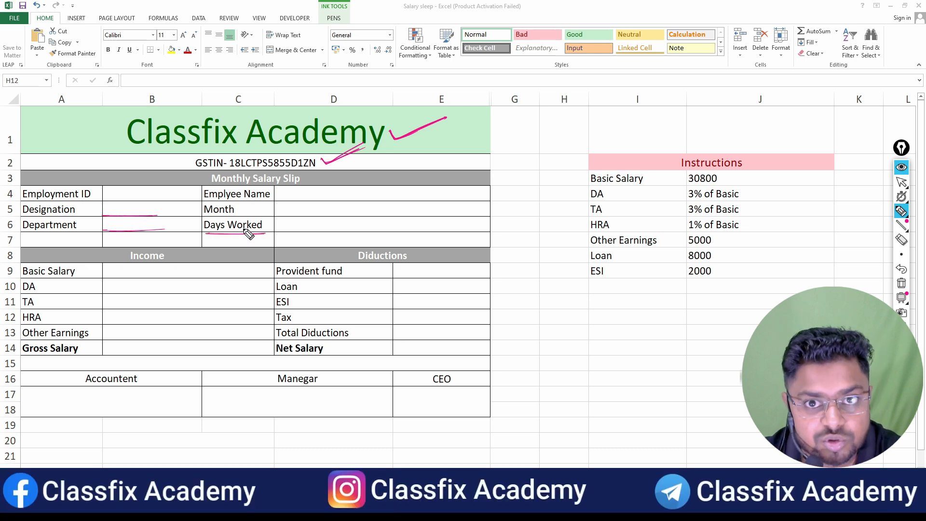
pyautogui.moveTo(252, 235); pyautogui.dragTo(263, 238)
pyautogui.moveTo(485, 229); pyautogui.dragTo(520, 204)
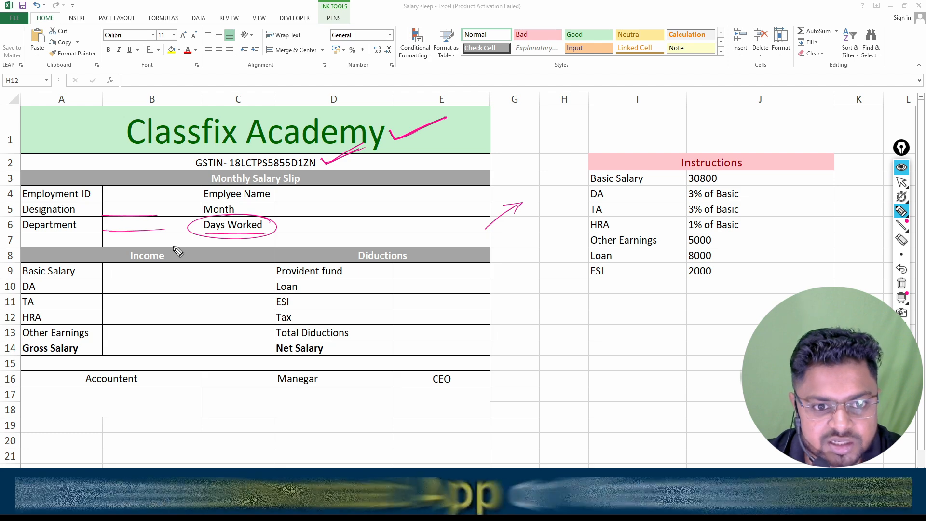
# Circle the Income and Diductions headings and the Net Salary label with the pen
pyautogui.moveTo(174, 252)
pyautogui.mouseDown()
pyautogui.moveTo(119, 263)
pyautogui.moveTo(185, 252)
pyautogui.mouseUp()
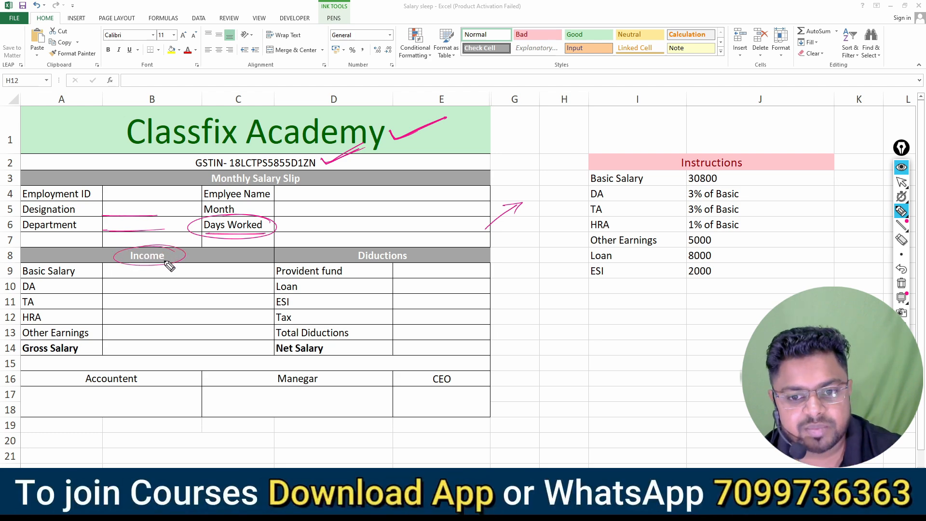
pyautogui.moveTo(419, 259)
pyautogui.mouseDown()
pyautogui.moveTo(383, 252)
pyautogui.moveTo(362, 265)
pyautogui.mouseUp()
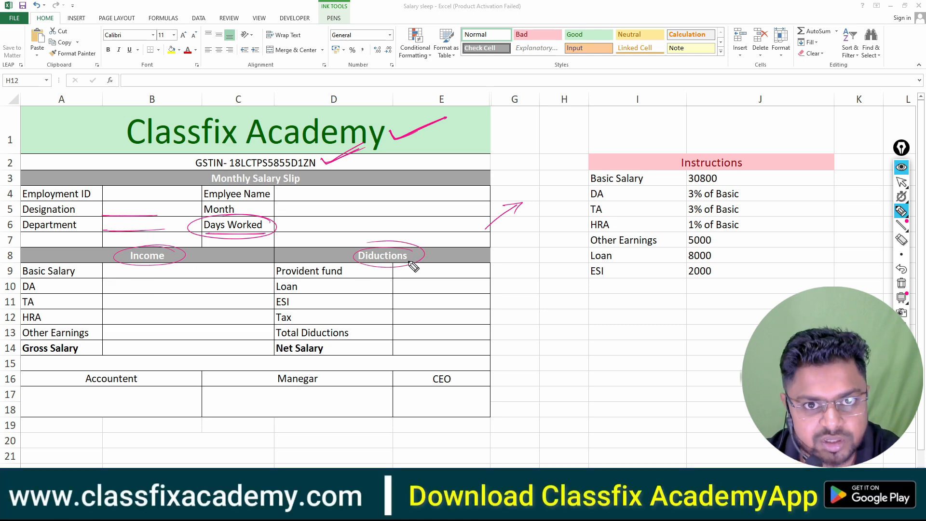
pyautogui.moveTo(339, 366); pyautogui.dragTo(287, 345)
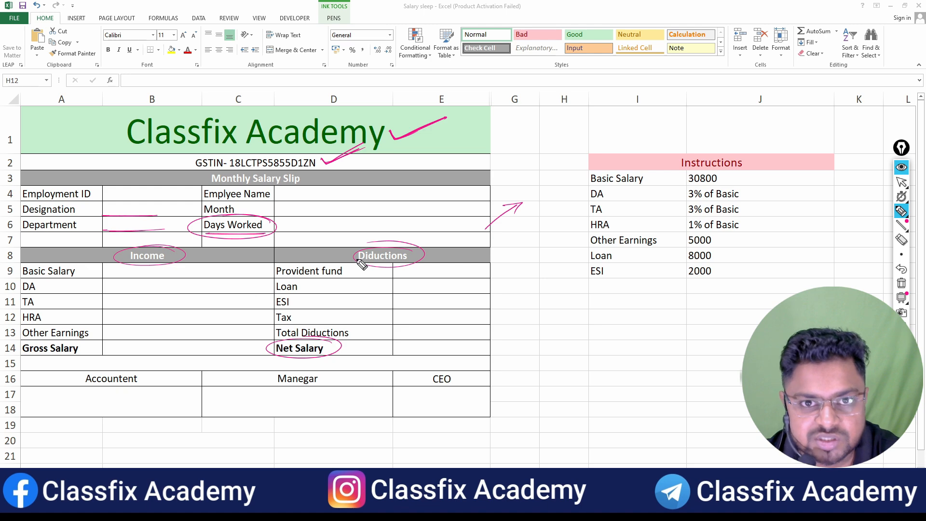
# Circle the Instructions heading with the pen and handwrite a circled number above the instructions table
pyautogui.moveTo(745, 157); pyautogui.dragTo(705, 149)
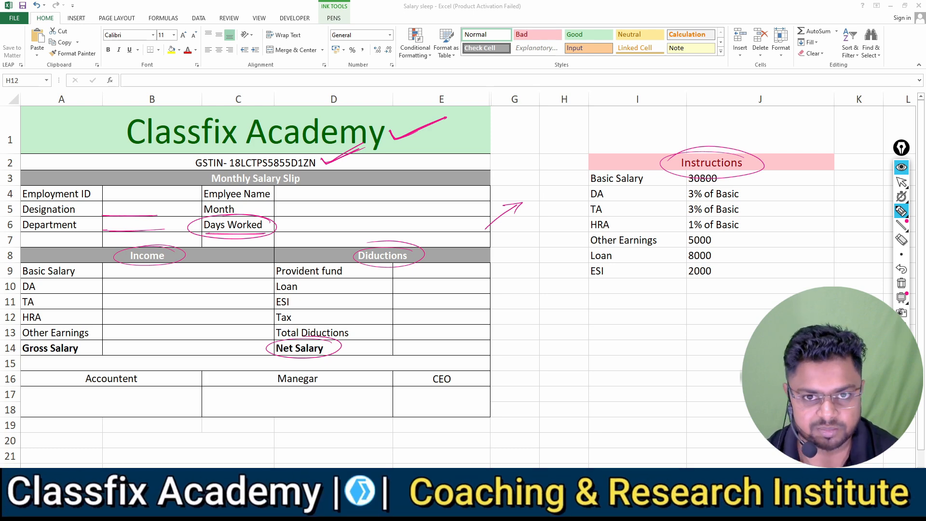
pyautogui.moveTo(750, 170)
pyautogui.mouseDown()
pyautogui.moveTo(745, 154)
pyautogui.moveTo(673, 157)
pyautogui.moveTo(767, 159)
pyautogui.moveTo(721, 179)
pyautogui.mouseUp()
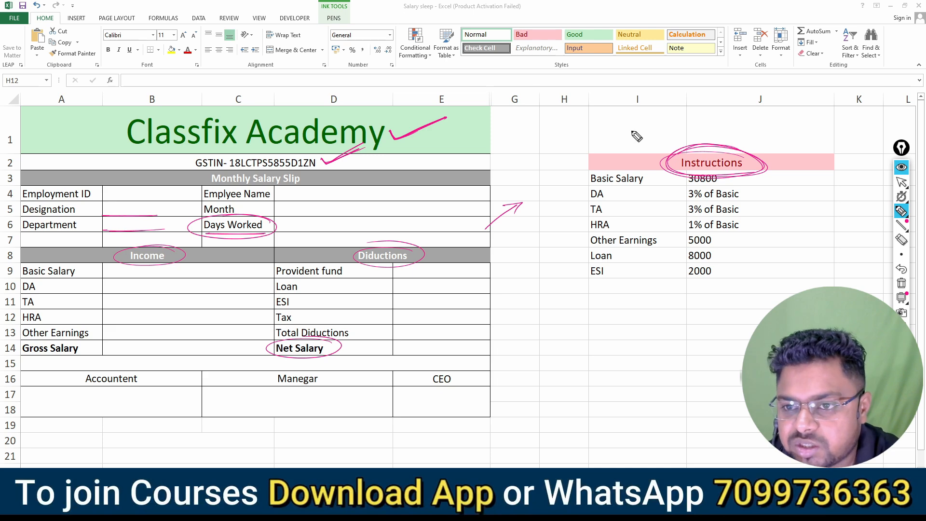
pyautogui.moveTo(619, 128); pyautogui.dragTo(626, 140)
pyautogui.moveTo(657, 120); pyautogui.dragTo(629, 136)
pyautogui.moveTo(675, 118)
pyautogui.mouseDown()
pyautogui.moveTo(628, 114)
pyautogui.moveTo(684, 124)
pyautogui.mouseUp()
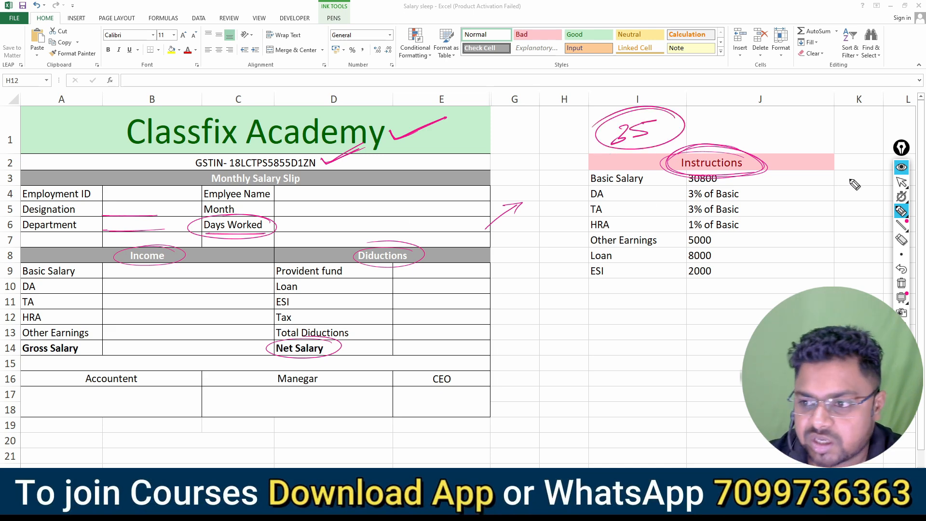
# Clear all pen annotations from the screen and return to the normal pointer
pyautogui.click(902, 283)
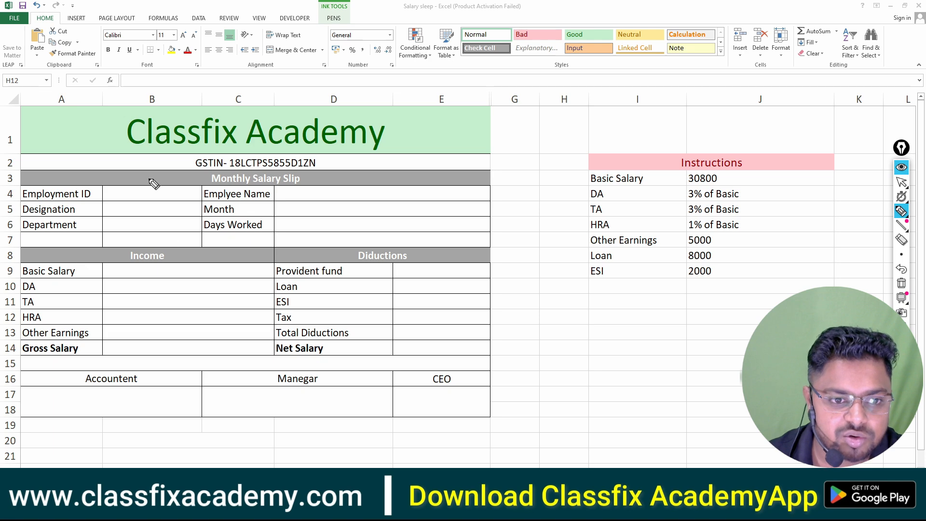
pyautogui.click(898, 184)
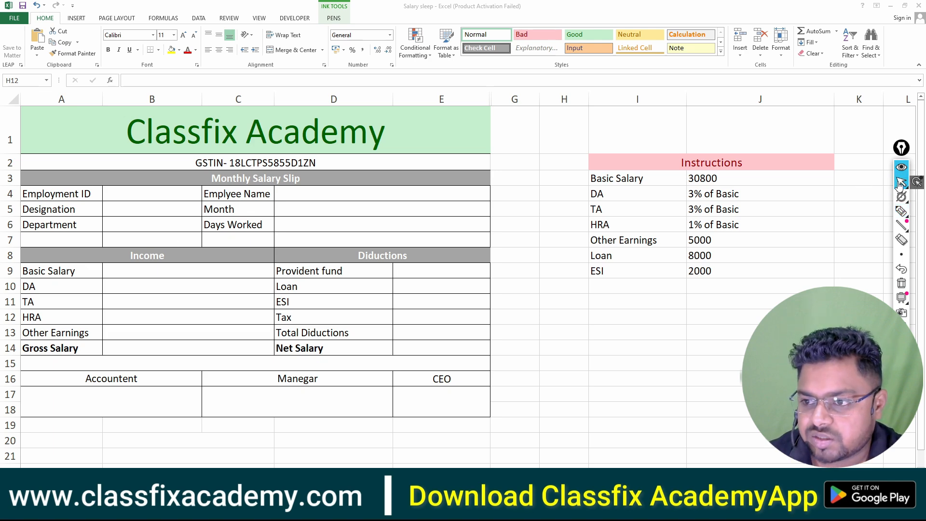
# Enter the employee's ID number in cell B4 beside Employment ID
pyautogui.click(152, 193)
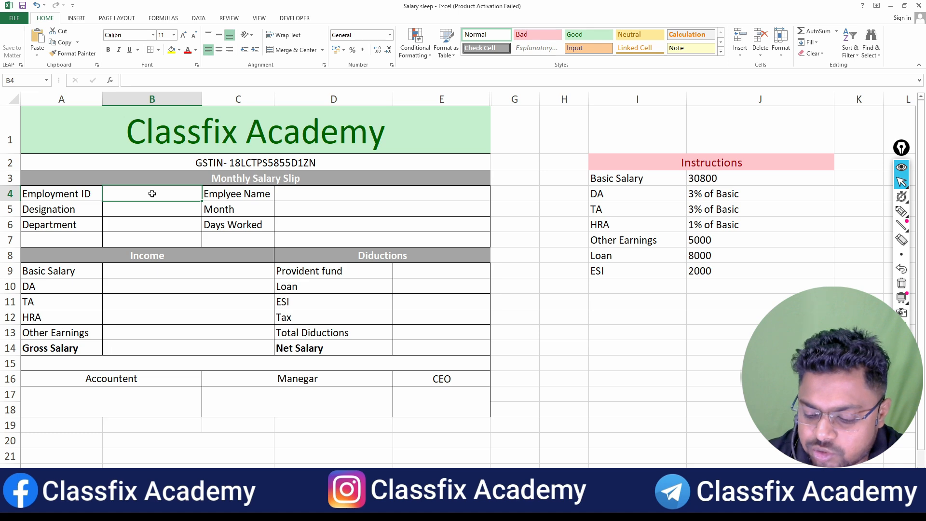
pyautogui.write('10558')
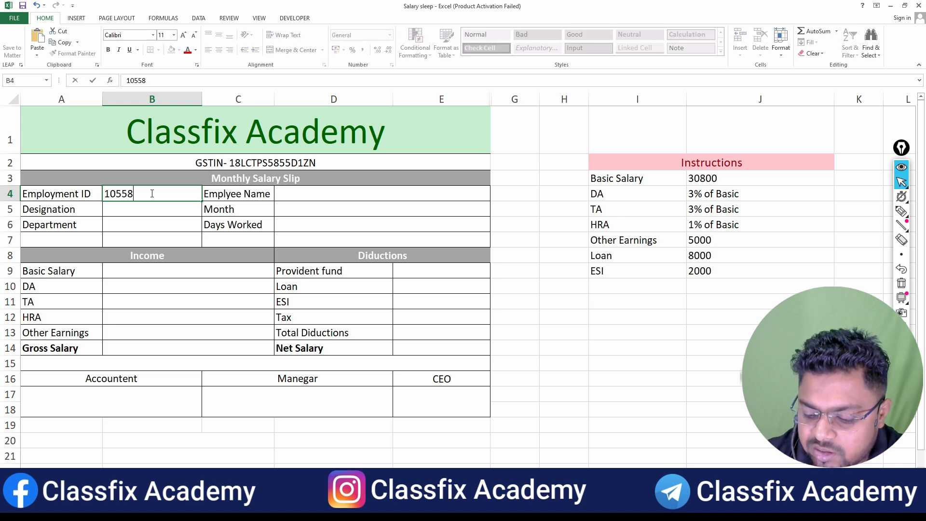
pyautogui.write('96')
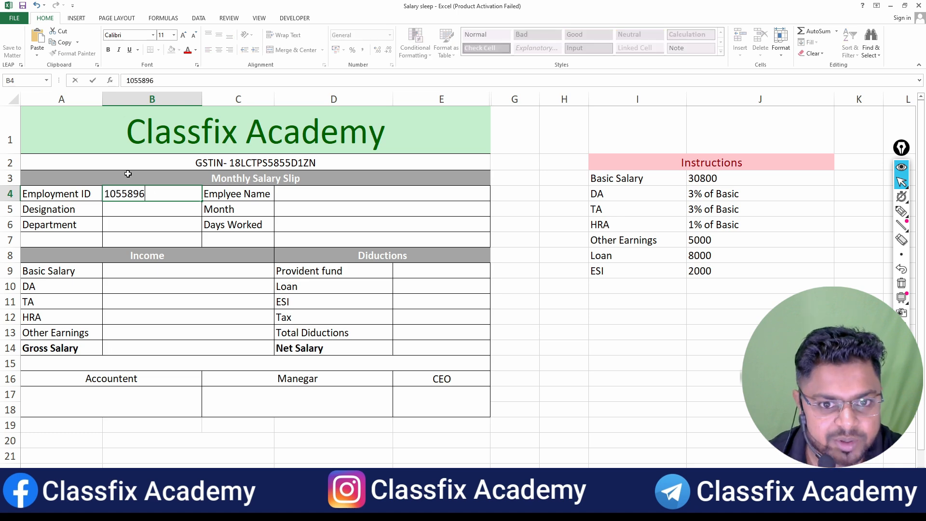
# Fill in the designation as Video Editor in B5 and the department as Creative in B6
pyautogui.click(128, 209)
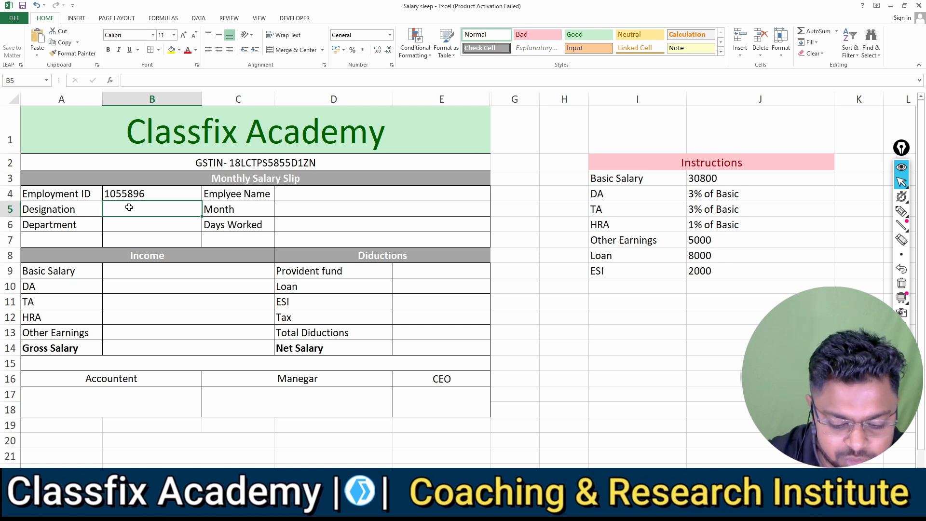
pyautogui.write('Video')
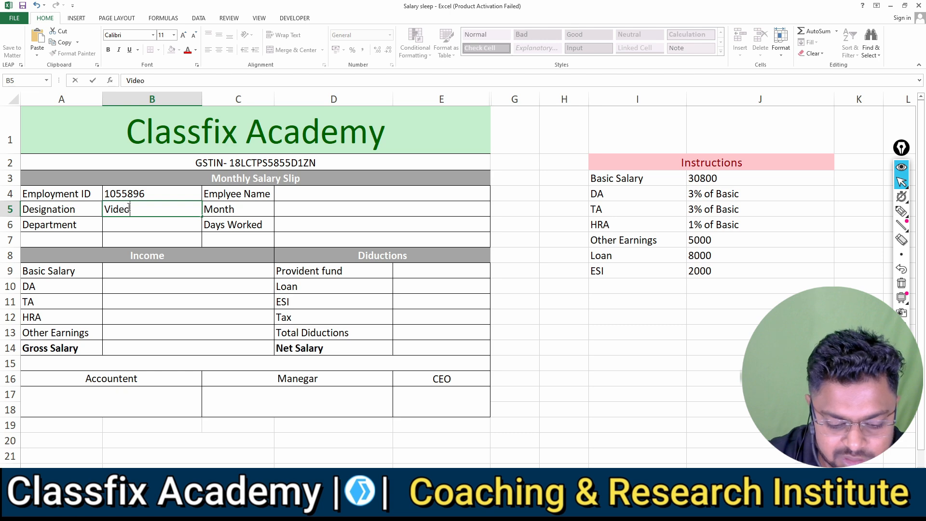
pyautogui.write(' Edit')
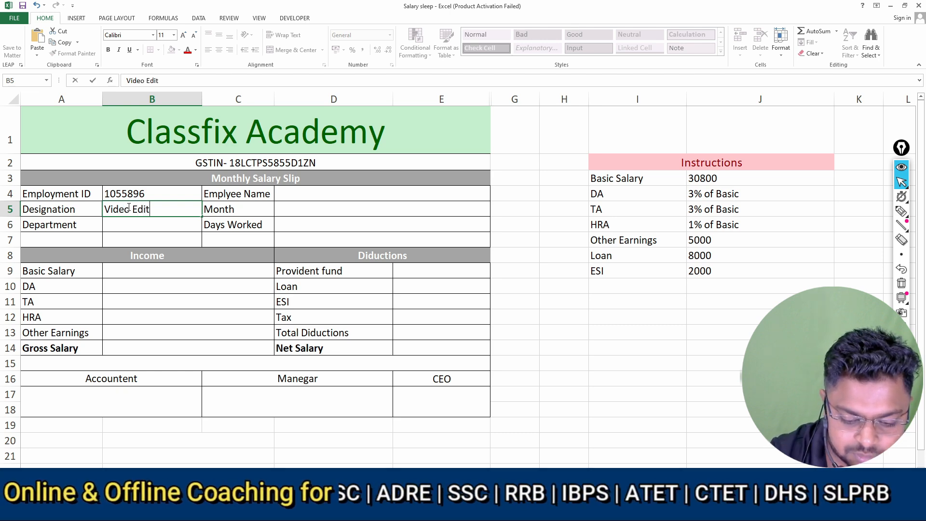
pyautogui.write('or')
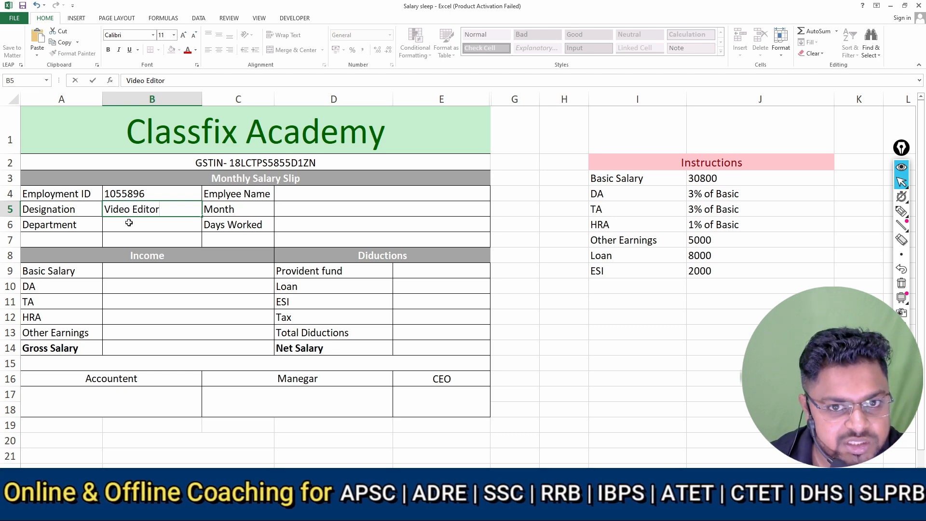
pyautogui.click(128, 223)
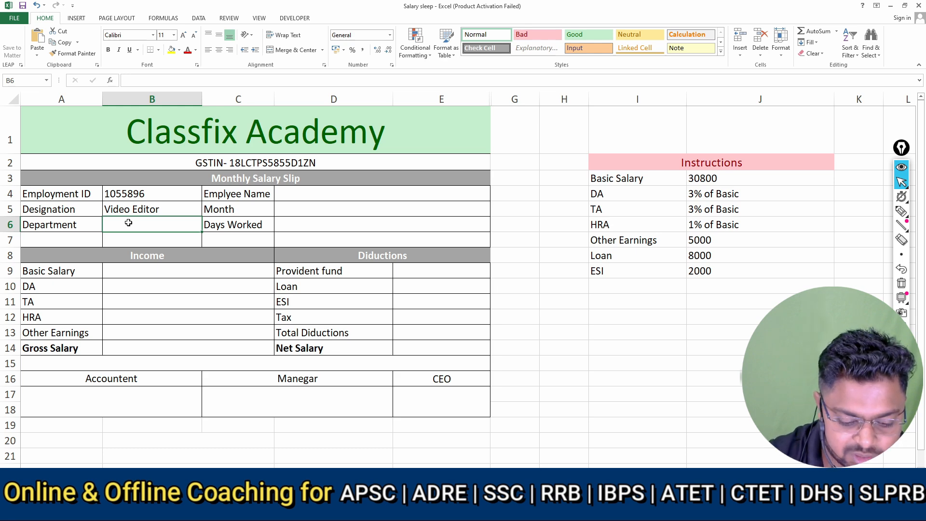
pyautogui.write('Creativ')
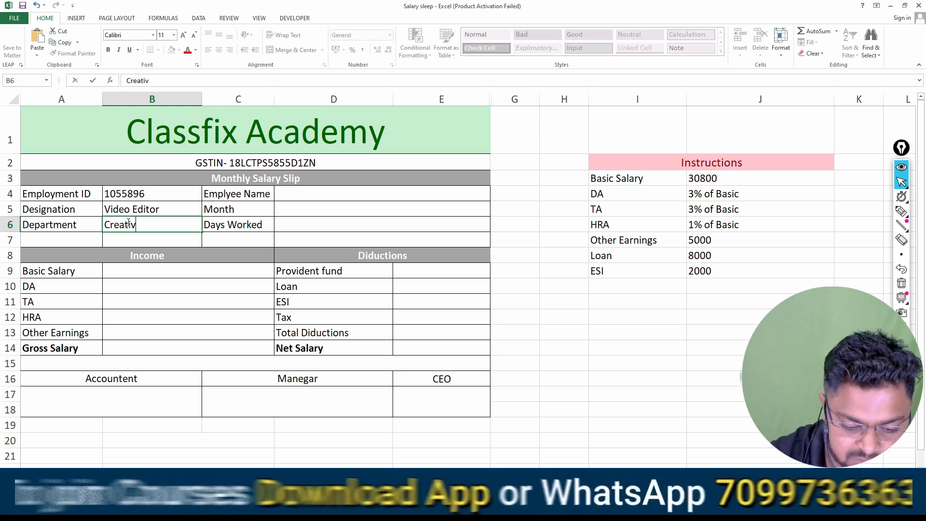
pyautogui.write('e')
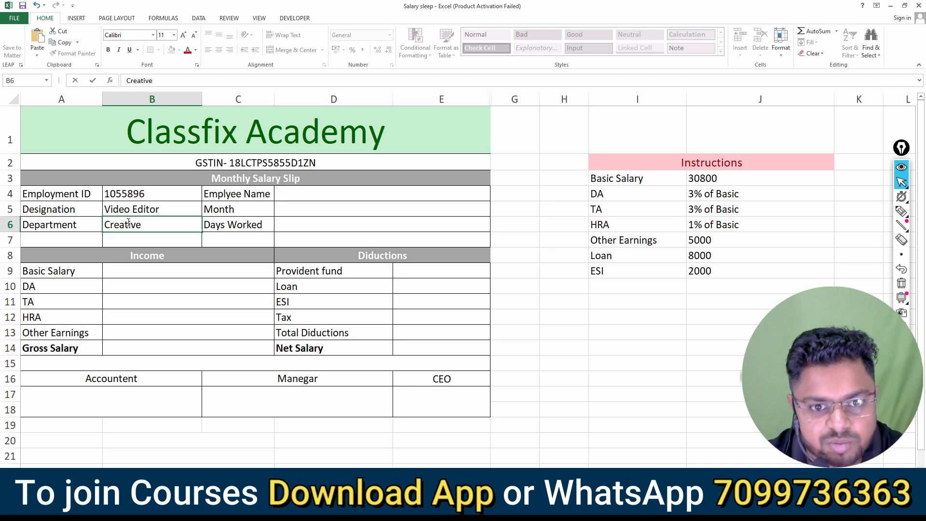
# Enter the employee's full name in the merged cell D4 beside Emplyee Name
pyautogui.click(305, 193)
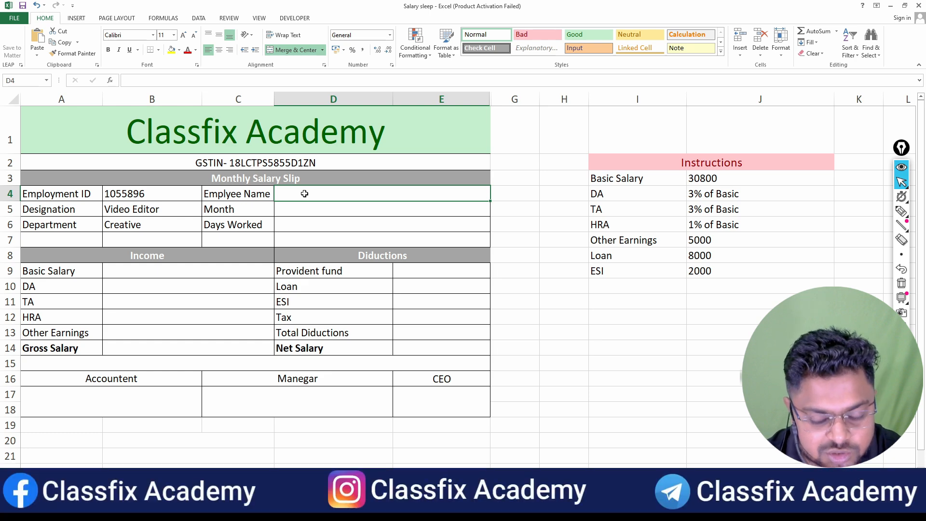
pyautogui.write('A')
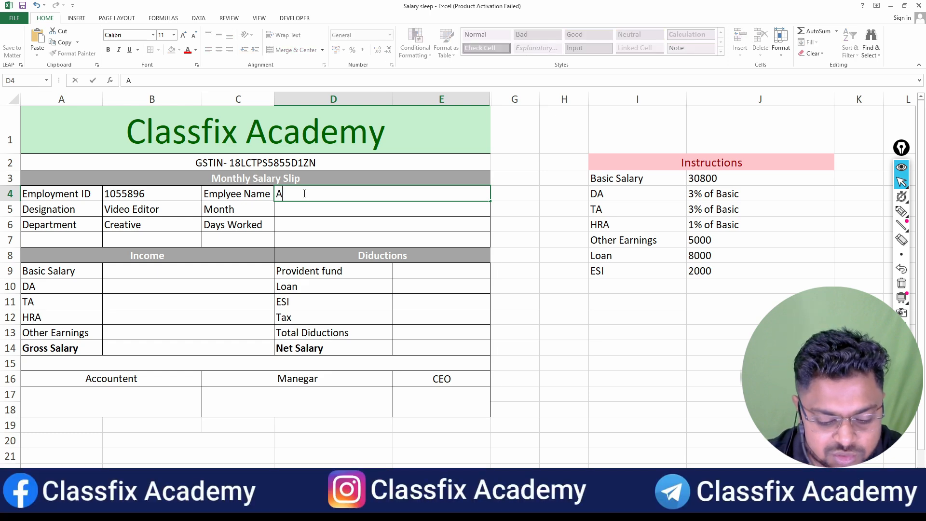
pyautogui.write('mit Das')
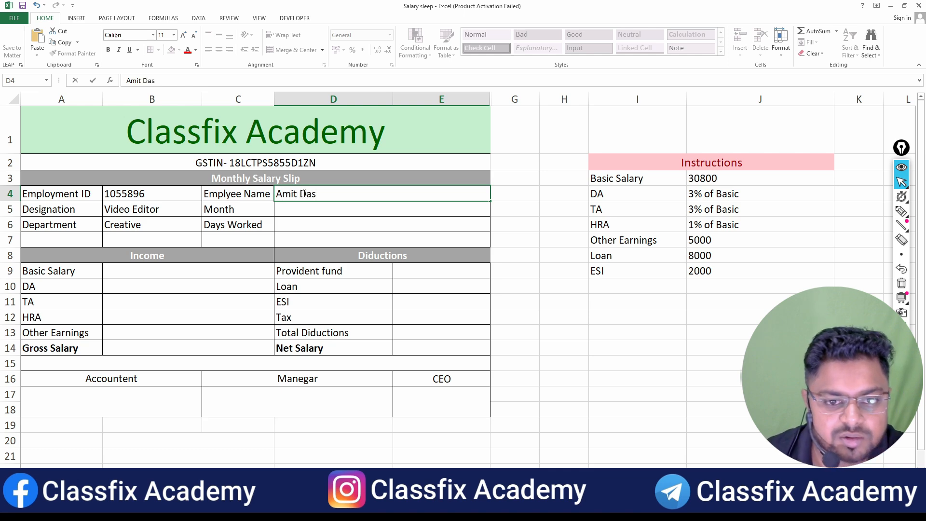
# Set the month to April in D5 and the days worked to 24 in D6
pyautogui.click(294, 210)
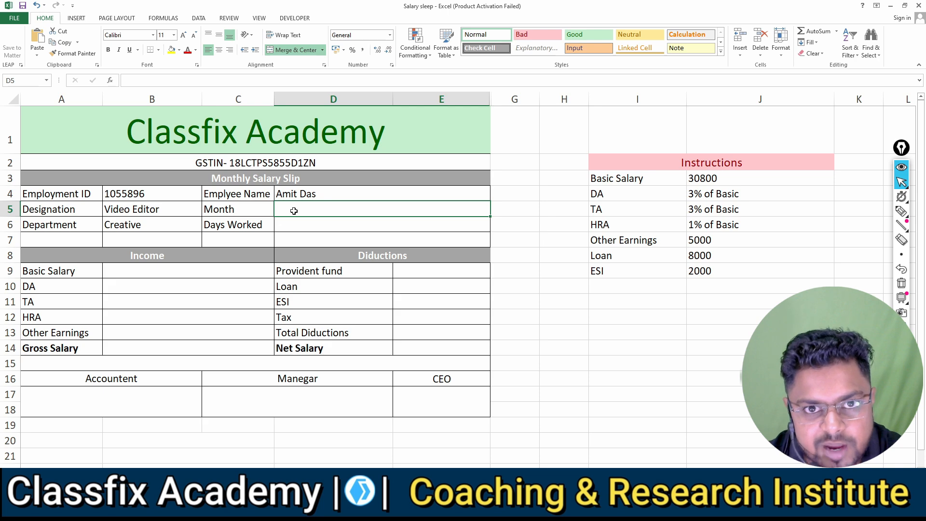
pyautogui.write('April')
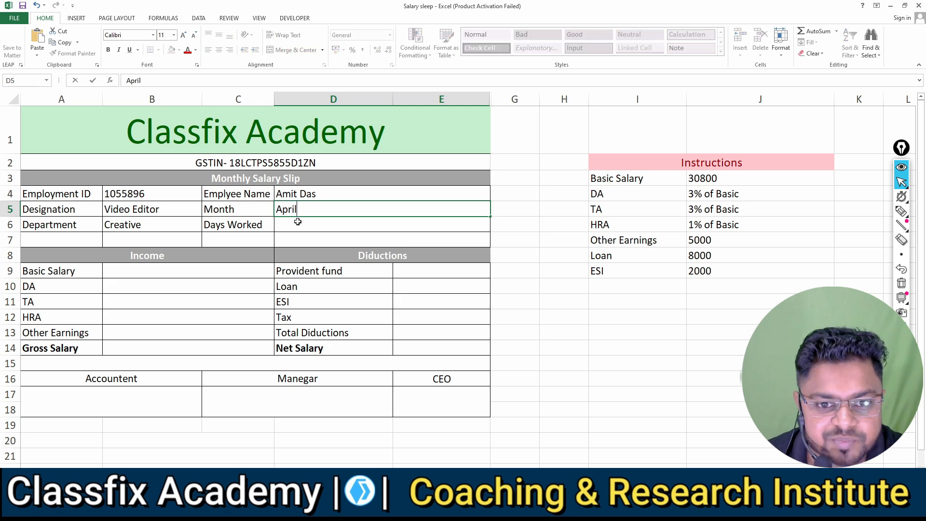
pyautogui.click(298, 223)
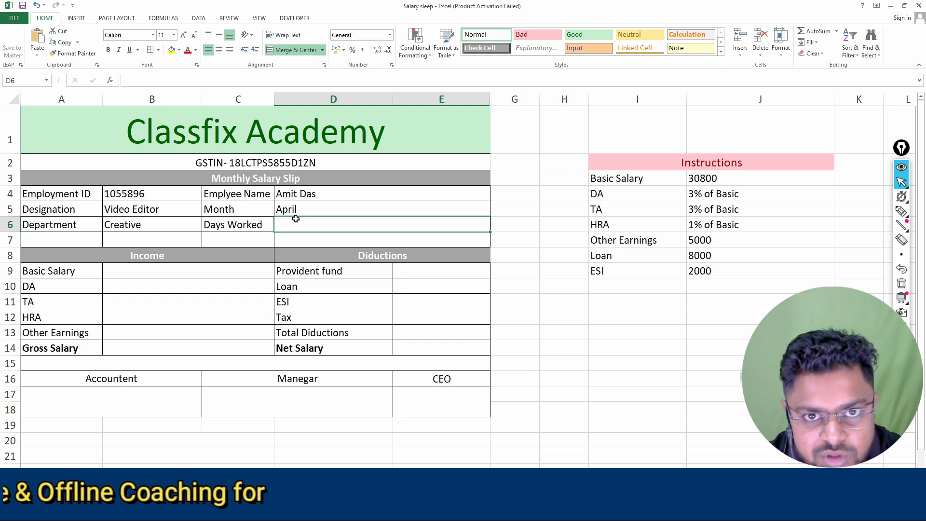
pyautogui.write('24')
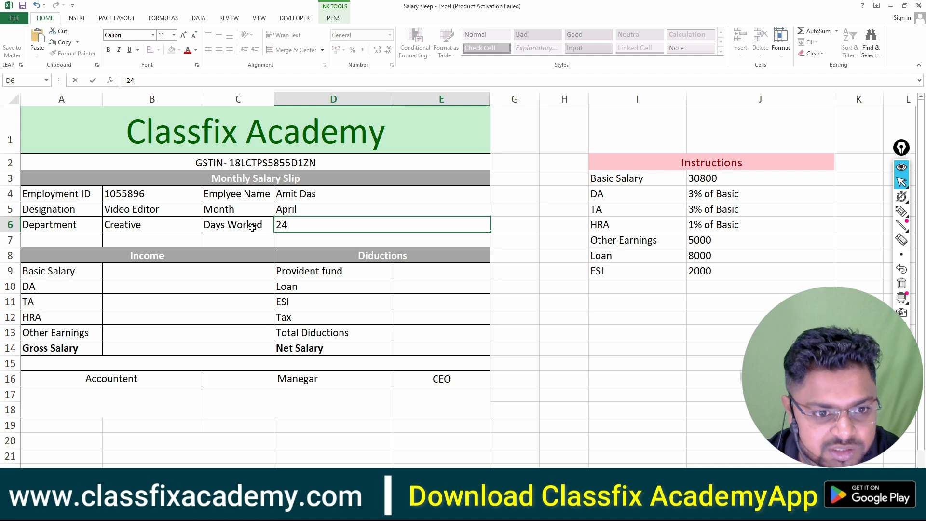
# Circle the Income heading in row 8 with the annotation pen
pyautogui.click(901, 212)
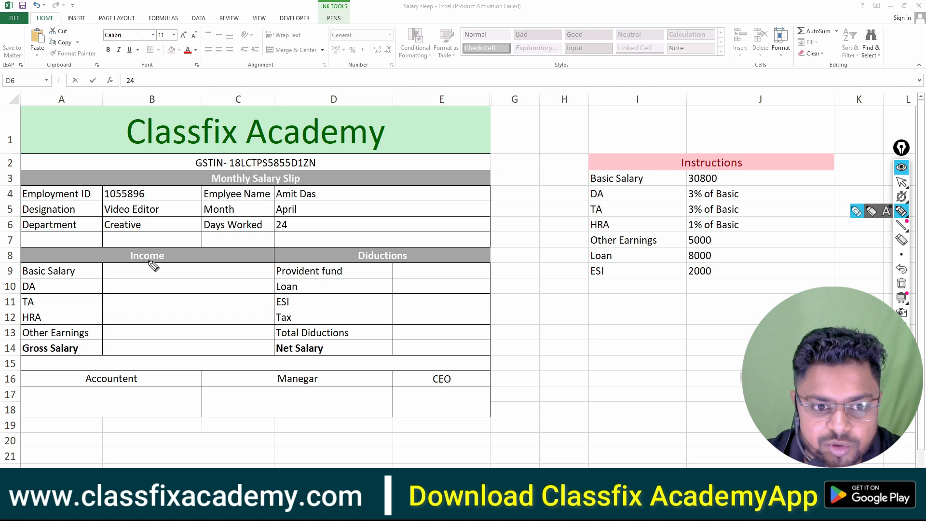
pyautogui.moveTo(163, 260); pyautogui.dragTo(164, 264)
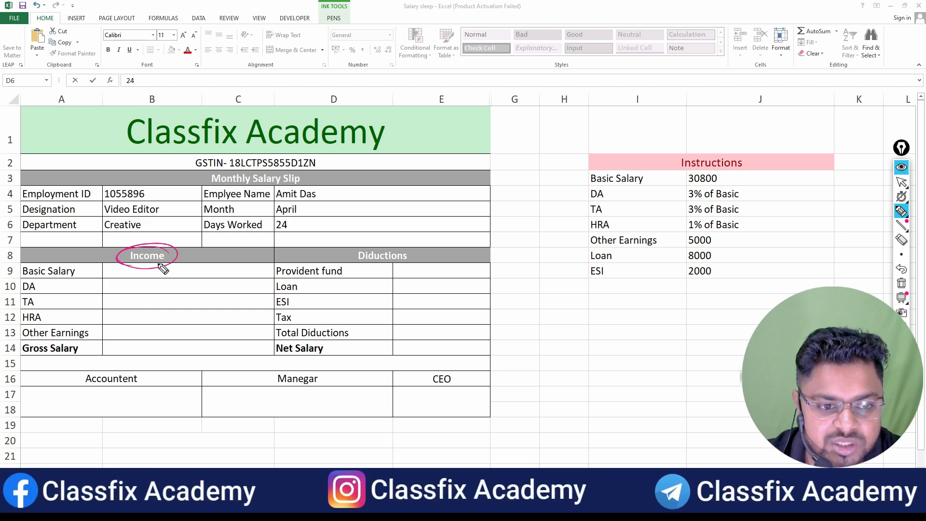
# Underline DA, TA, HRA and Other Earnings and circle the Instructions heading with the annotation pen, and clear all the ink
pyautogui.moveTo(20, 294)
pyautogui.mouseDown()
pyautogui.moveTo(53, 292)
pyautogui.moveTo(52, 318)
pyautogui.moveTo(82, 342)
pyautogui.moveTo(93, 340)
pyautogui.mouseUp()
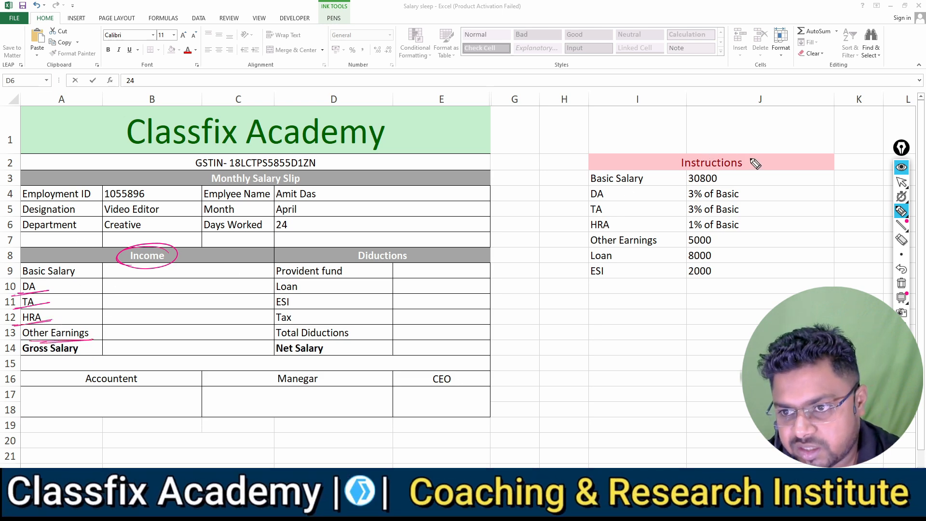
pyautogui.moveTo(753, 150); pyautogui.dragTo(667, 164)
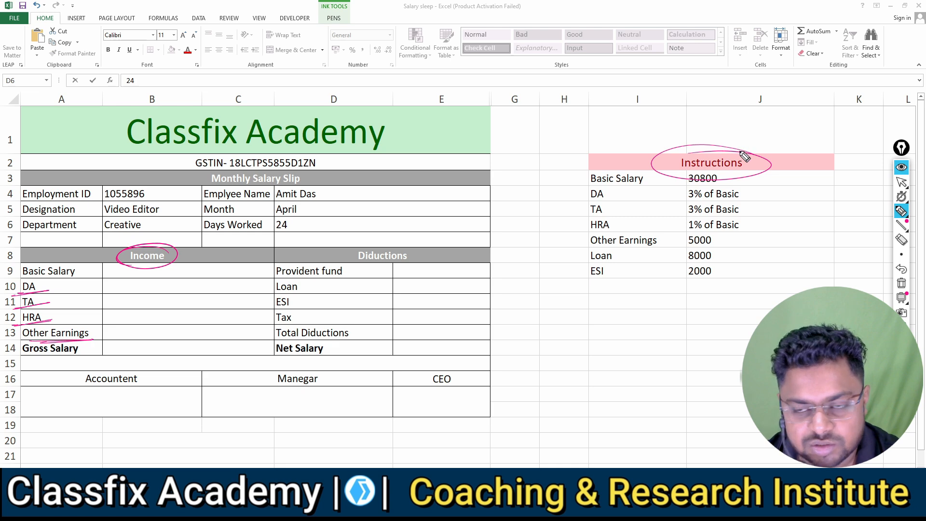
pyautogui.click(902, 283)
pyautogui.click(902, 182)
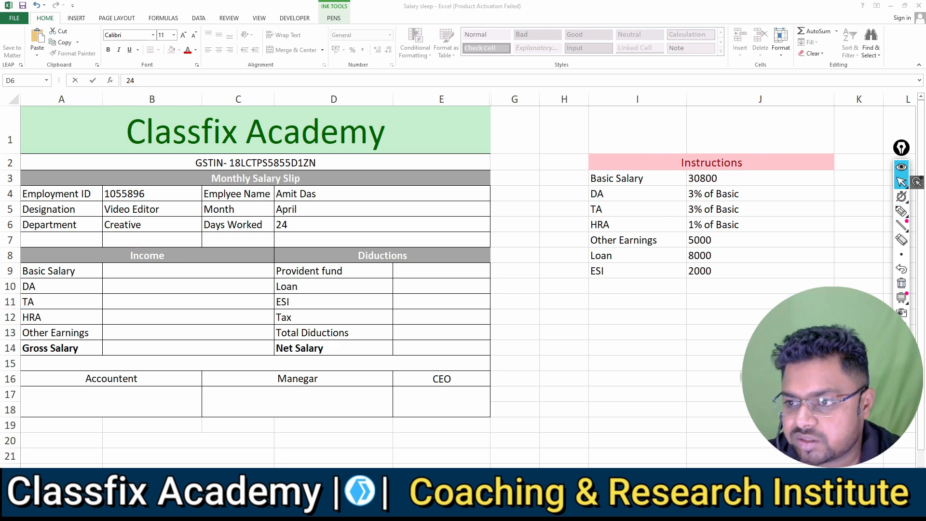
# Enter 30800 as the Basic Salary in B9
pyautogui.click(170, 271)
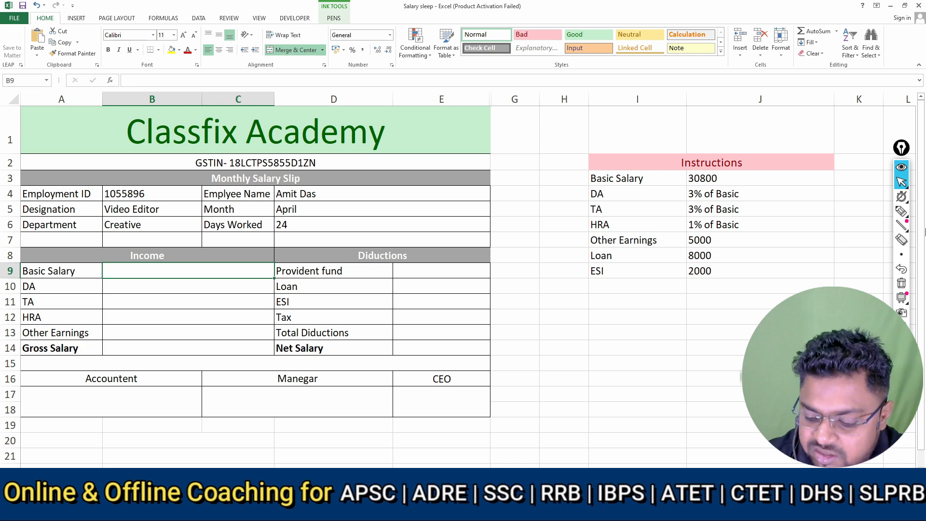
pyautogui.write('30800')
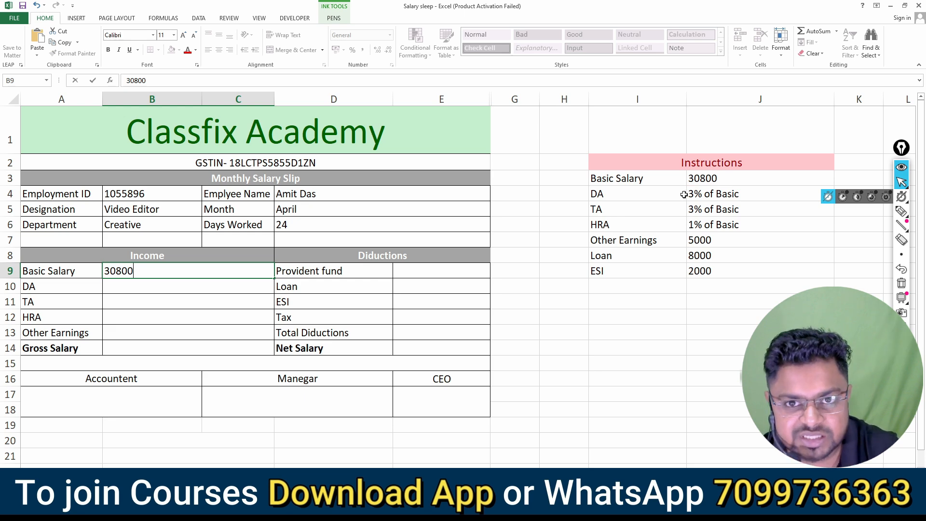
pyautogui.press('F2')
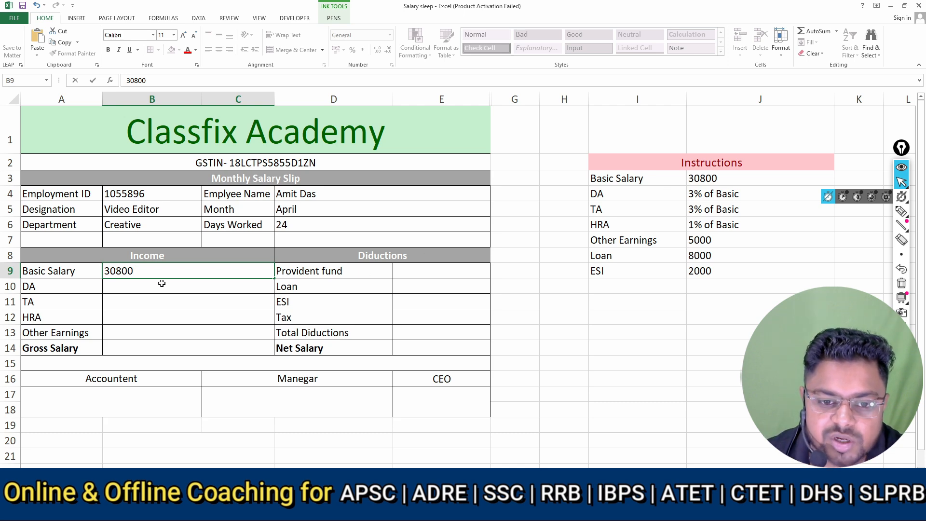
pyautogui.press('Return')
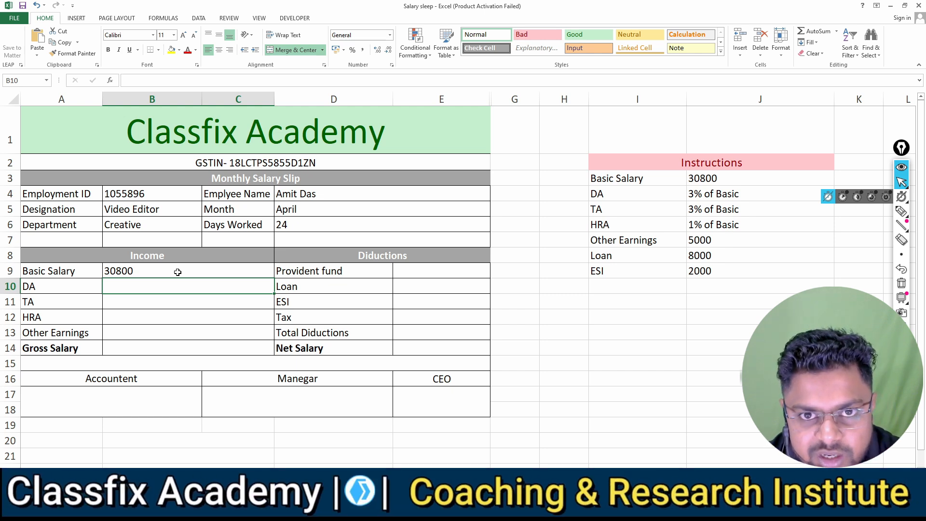
# Handwrite the DA calculation 3/100 × 30800 on the sheet with the annotation pen, and clear the ink
pyautogui.click(901, 211)
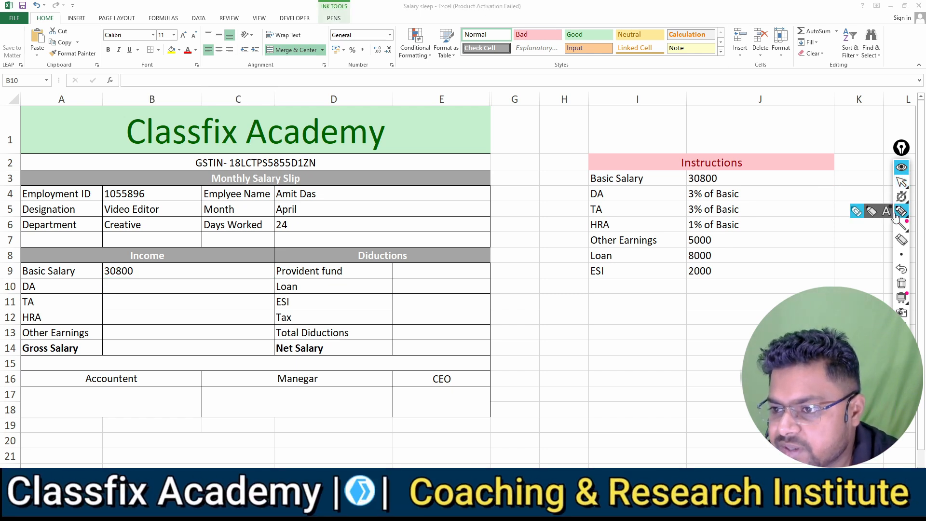
pyautogui.moveTo(554, 306)
pyautogui.mouseDown()
pyautogui.moveTo(557, 331)
pyautogui.moveTo(612, 332)
pyautogui.mouseUp()
pyautogui.moveTo(548, 350)
pyautogui.mouseDown()
pyautogui.moveTo(546, 366)
pyautogui.moveTo(592, 351)
pyautogui.mouseUp()
pyautogui.moveTo(611, 320)
pyautogui.mouseDown()
pyautogui.moveTo(623, 341)
pyautogui.moveTo(602, 350)
pyautogui.mouseUp()
pyautogui.moveTo(638, 316)
pyautogui.mouseDown()
pyautogui.moveTo(635, 338)
pyautogui.moveTo(650, 320)
pyautogui.moveTo(672, 329)
pyautogui.moveTo(697, 309)
pyautogui.mouseUp()
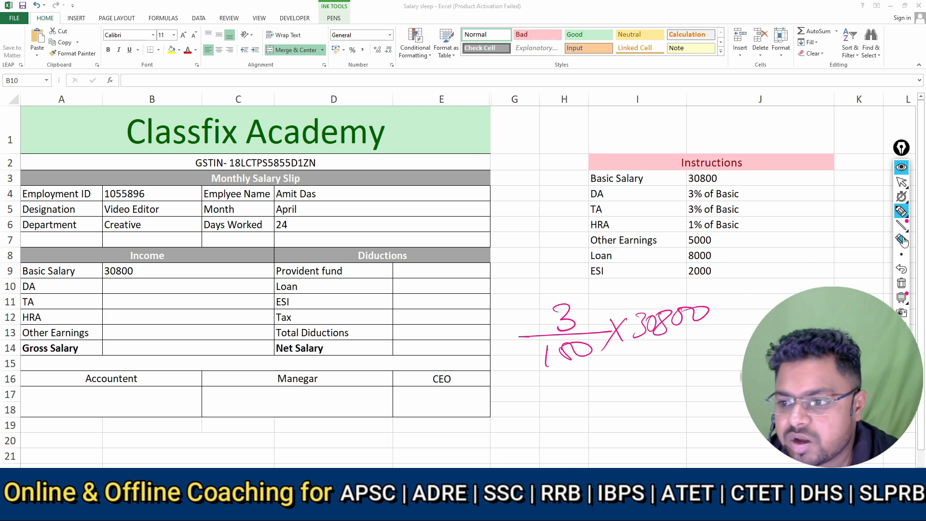
pyautogui.click(901, 284)
pyautogui.click(901, 181)
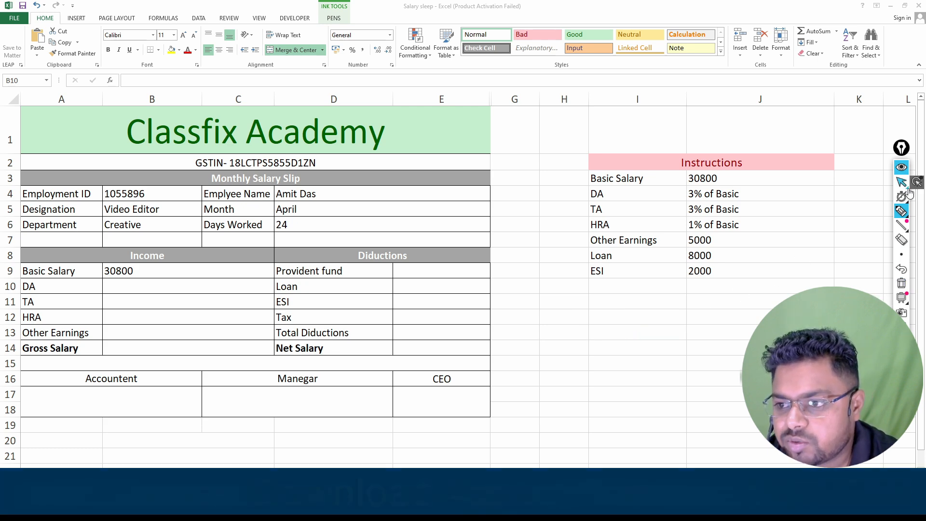
# Calculate the DA in B10 as 3% of the basic salary with the formula =3/100*B9
pyautogui.click(203, 286)
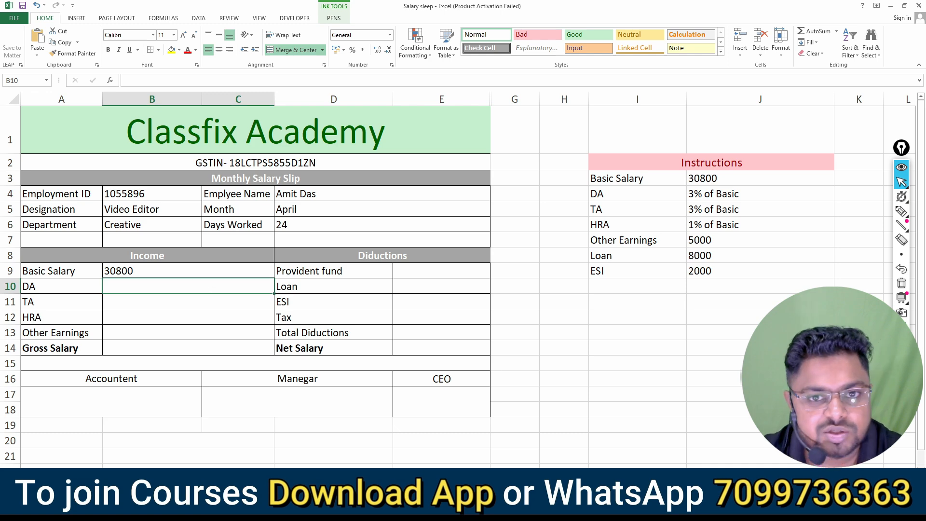
pyautogui.write('=')
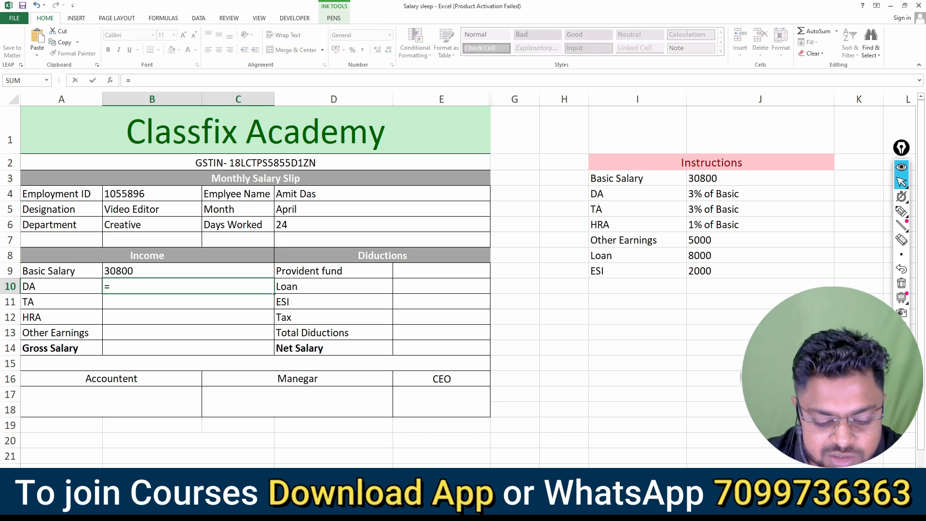
pyautogui.write('3/')
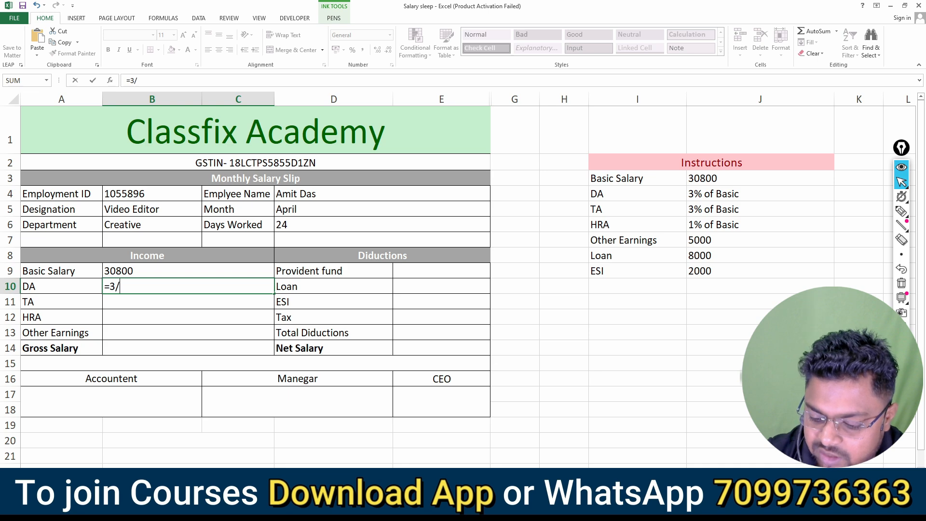
pyautogui.write('100*')
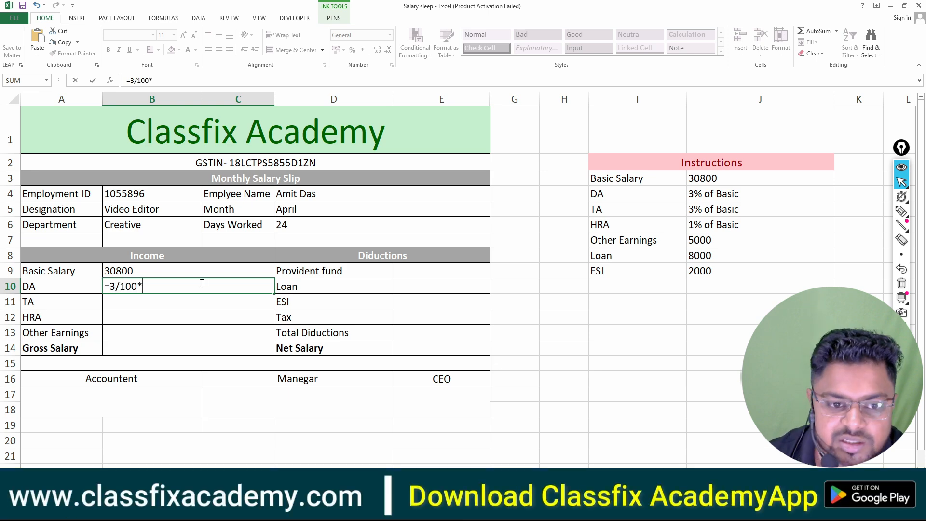
pyautogui.click(166, 271)
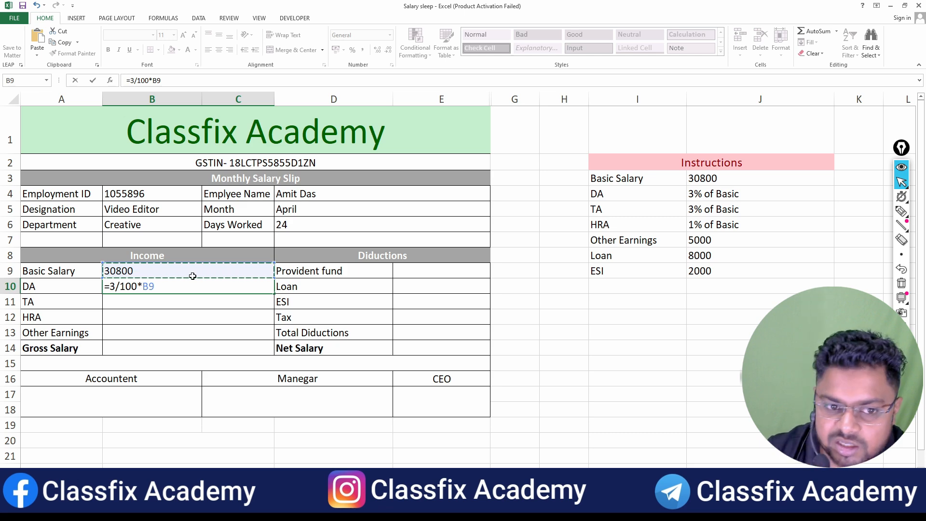
pyautogui.press('Return')
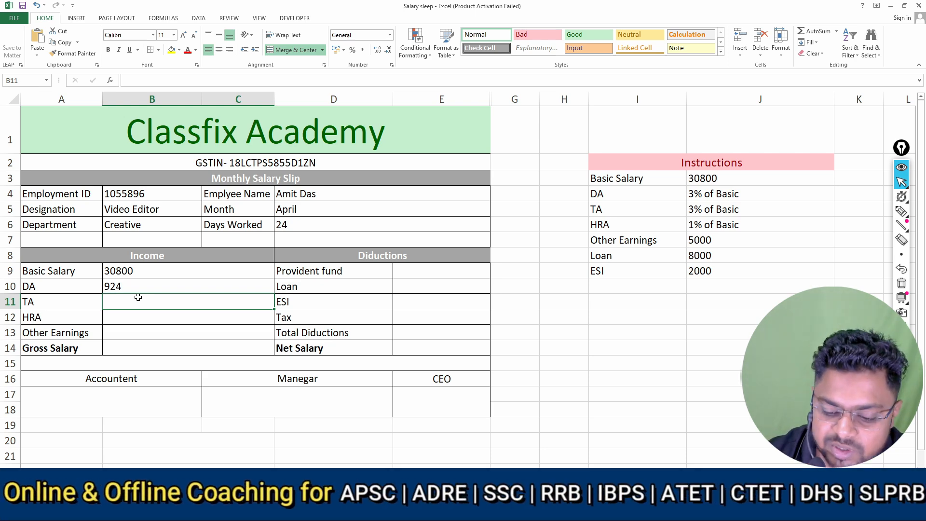
# Calculate the TA in B11 as 3% of the basic salary with the formula =3/100*B9
pyautogui.write('=3/1')
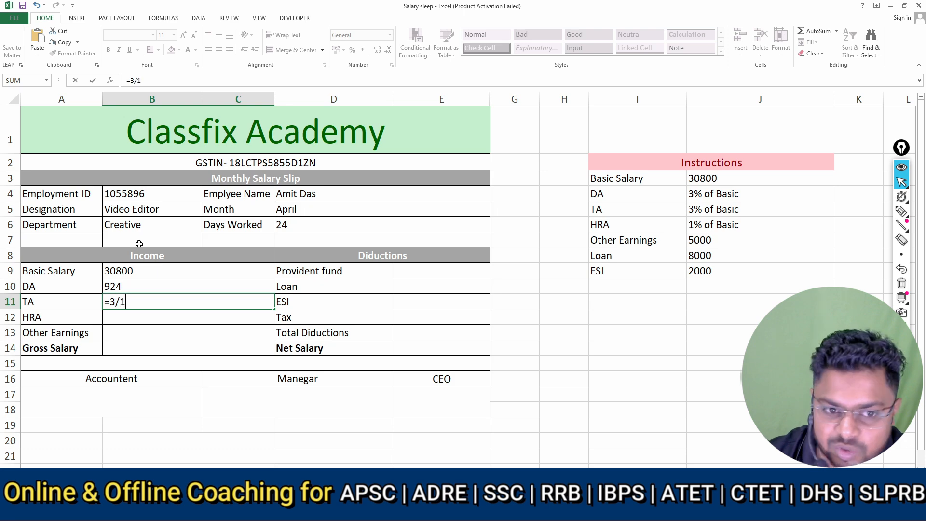
pyautogui.write('00*')
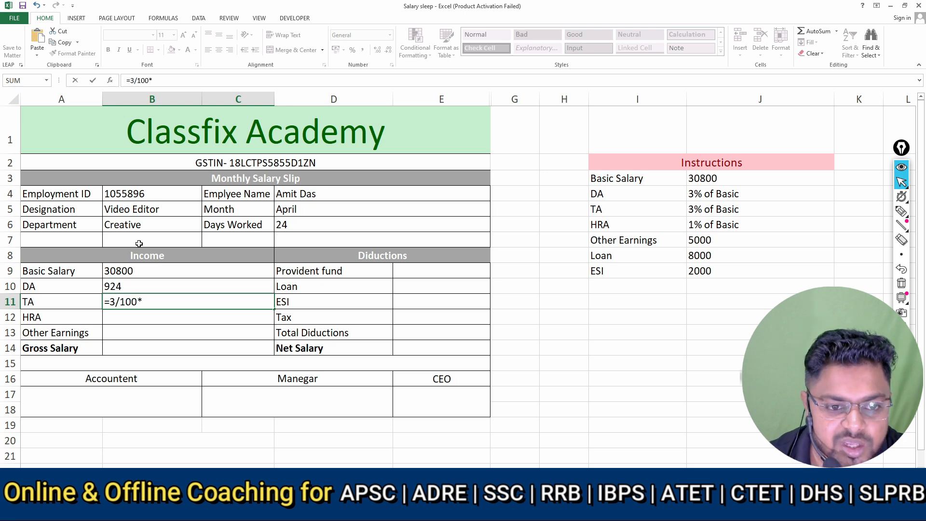
pyautogui.click(159, 274)
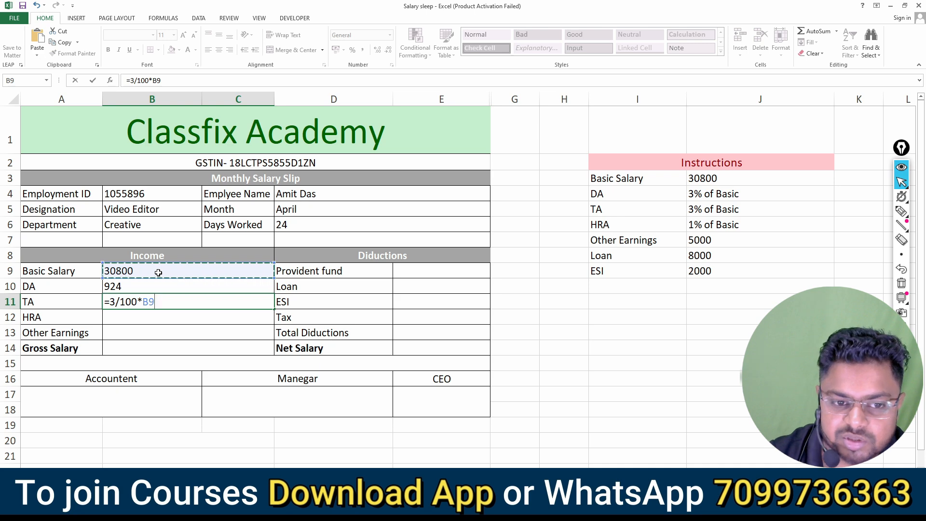
pyautogui.press('Return')
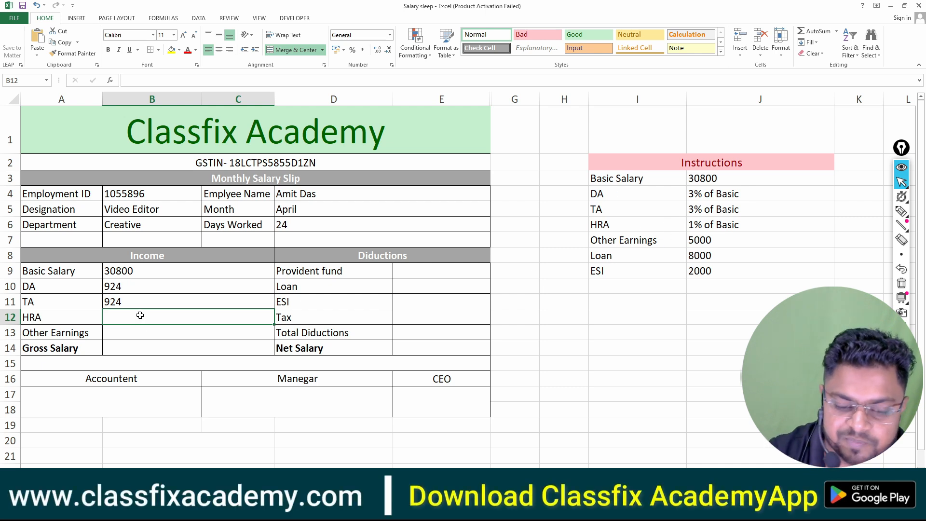
# Calculate the HRA in B12 with the formula =1/100*B9 and enter 5000 as Other Earnings in B13
pyautogui.write('=')
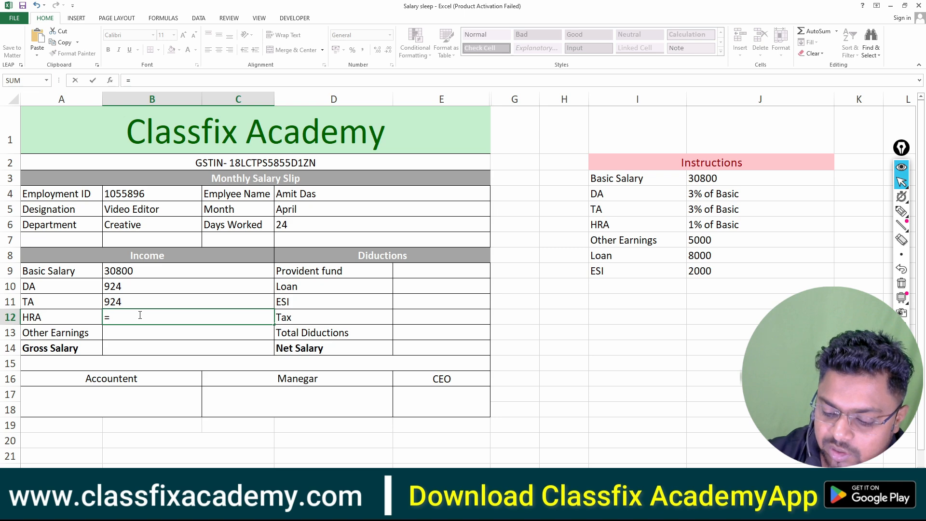
pyautogui.write('1/100')
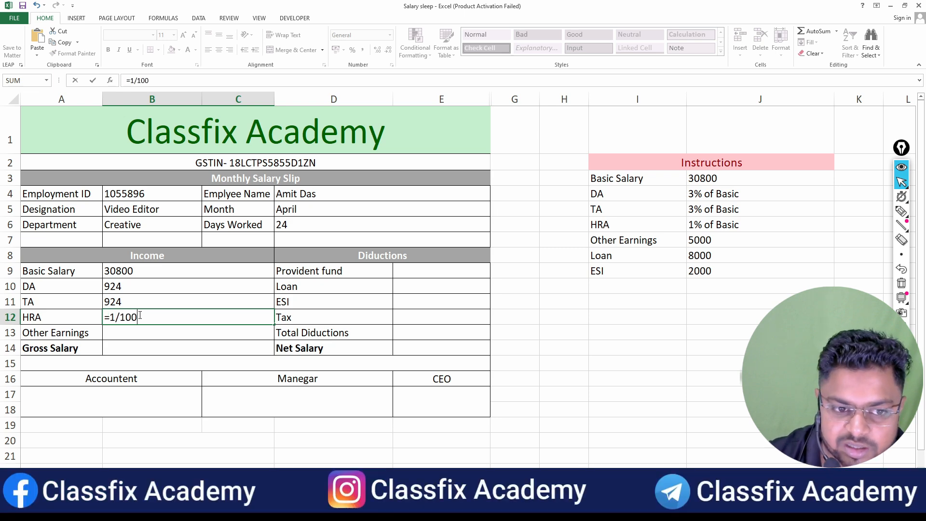
pyautogui.write('*')
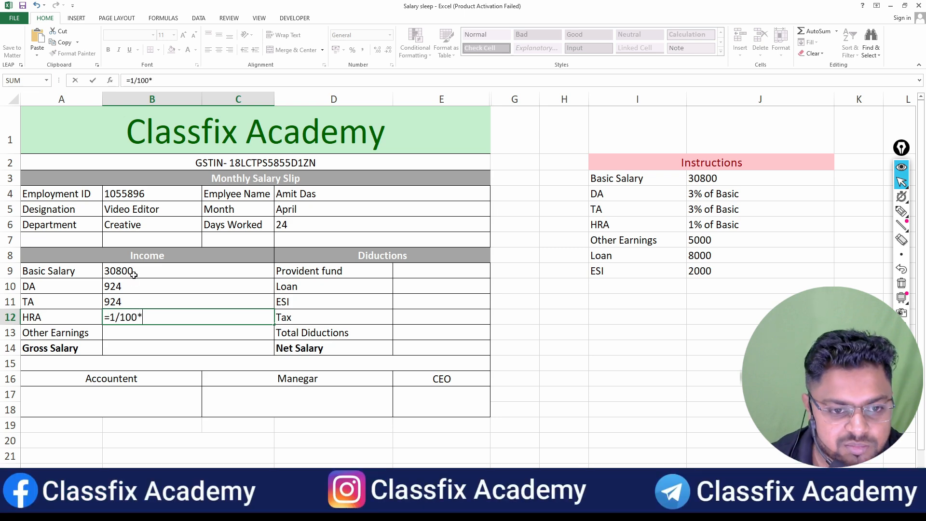
pyautogui.click(134, 273)
pyautogui.press('Return')
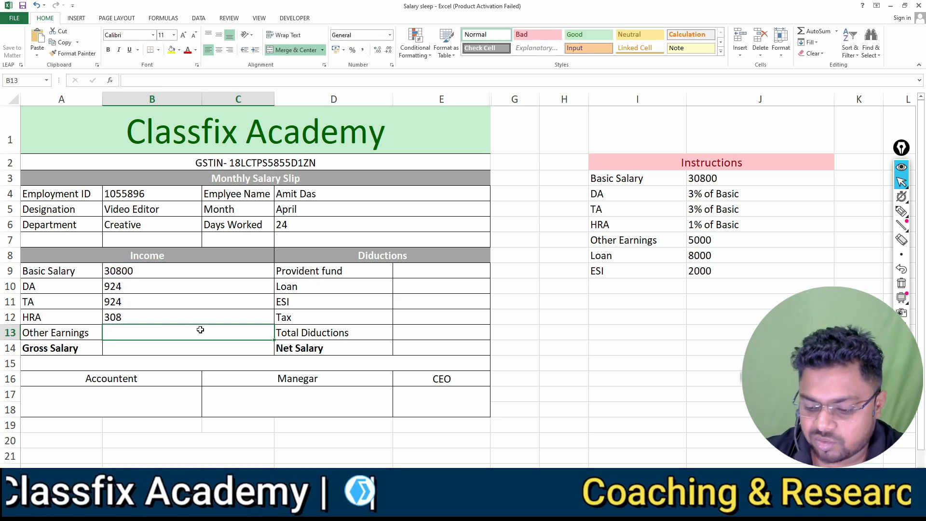
pyautogui.write('5000')
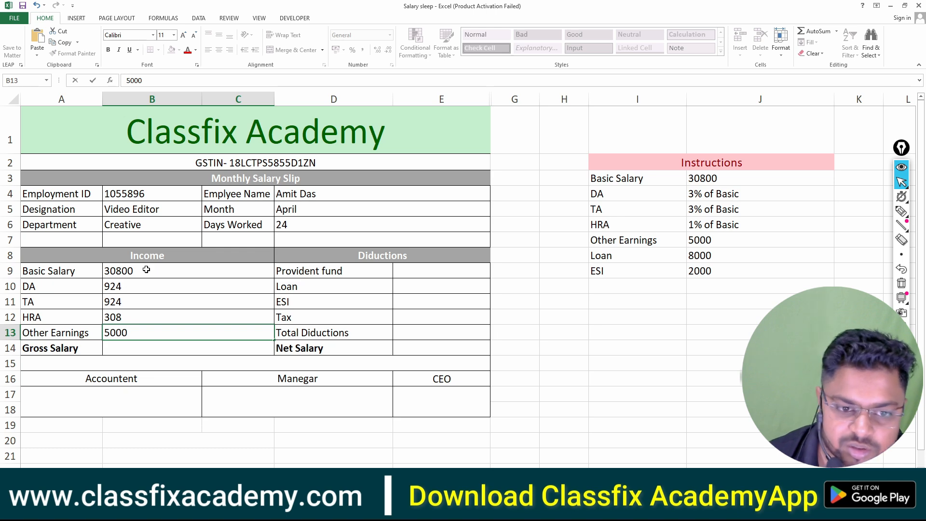
pyautogui.click(140, 343)
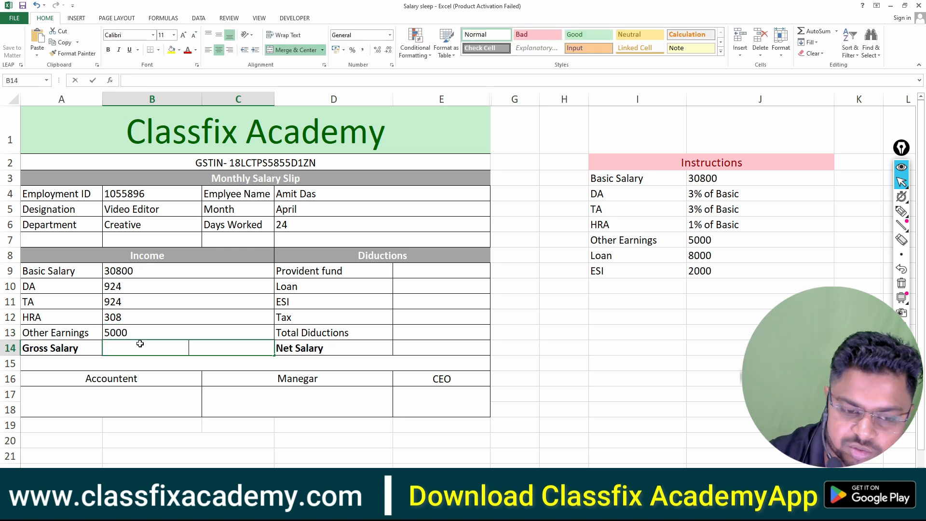
pyautogui.write('=')
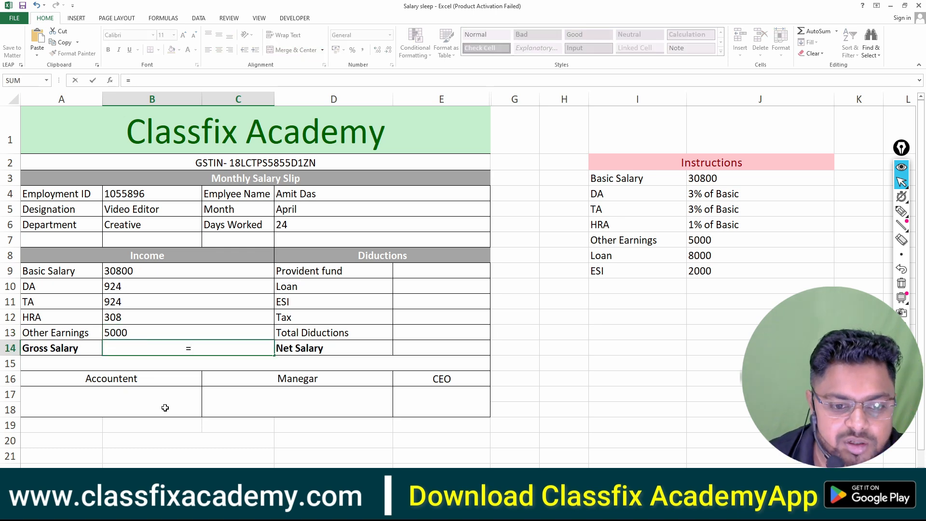
pyautogui.click(165, 316)
pyautogui.press('BackSpace')
pyautogui.press('BackSpace')
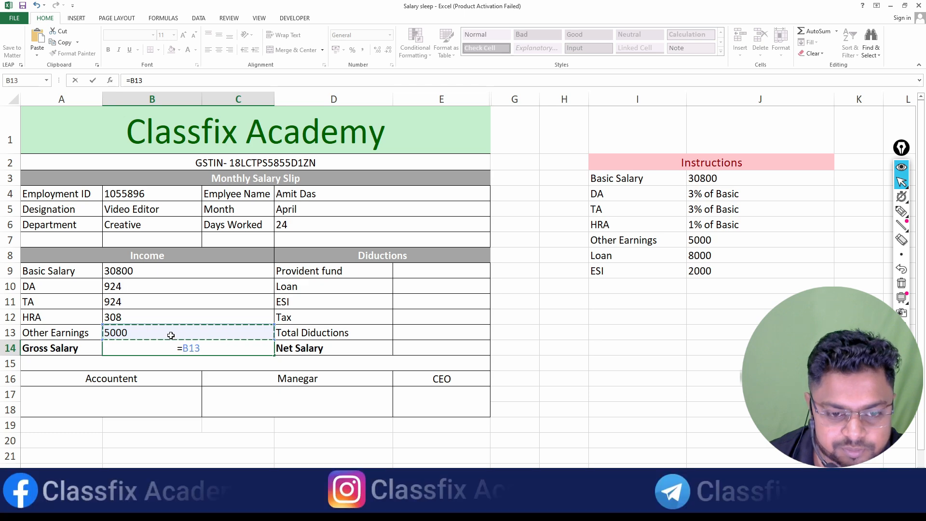
pyautogui.press('BackSpace')
pyautogui.press('BackSpace')
pyautogui.press('Escape')
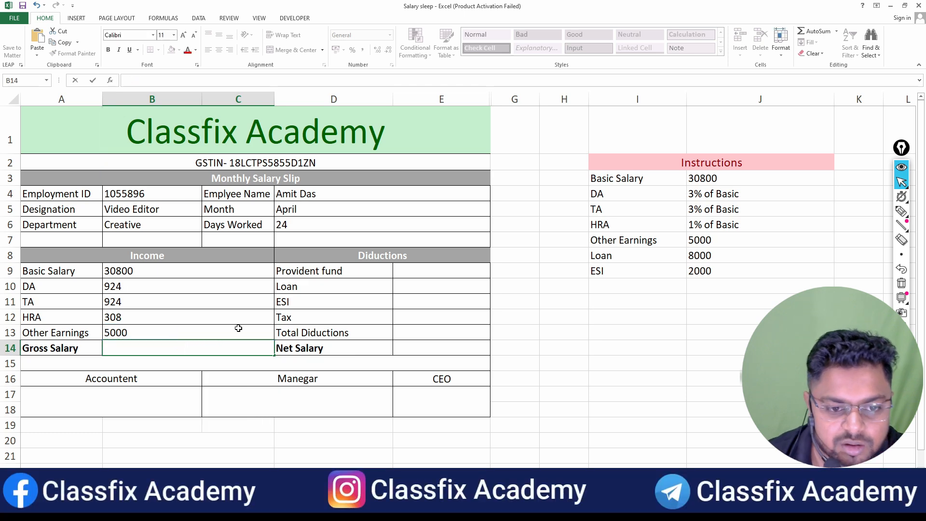
pyautogui.press('Escape')
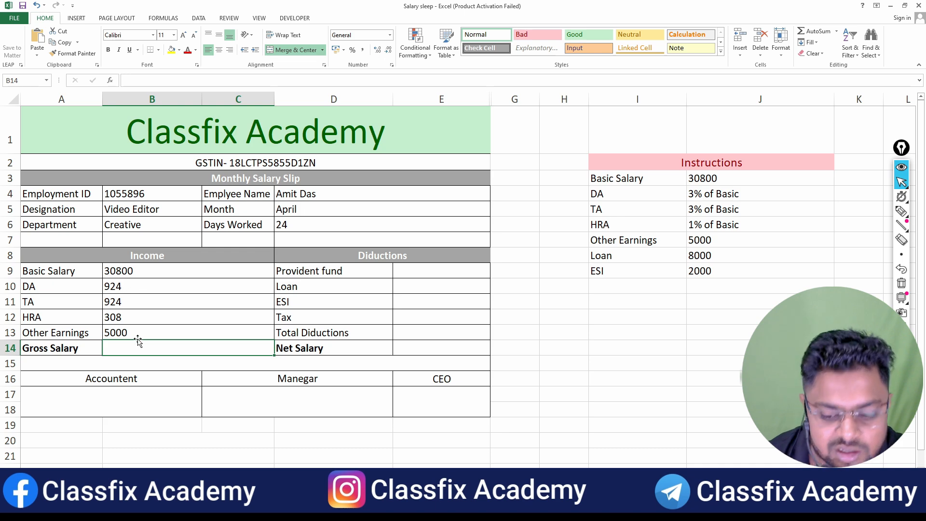
# Calculate the Gross Salary in B14 by summing the income amounts with the formula =SUM(B9:C13)
pyautogui.write('=')
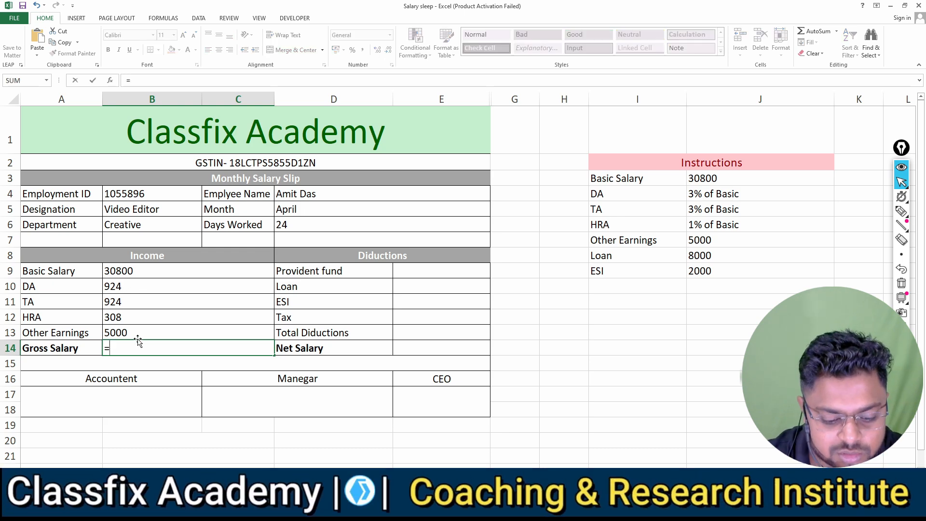
pyautogui.write('sum')
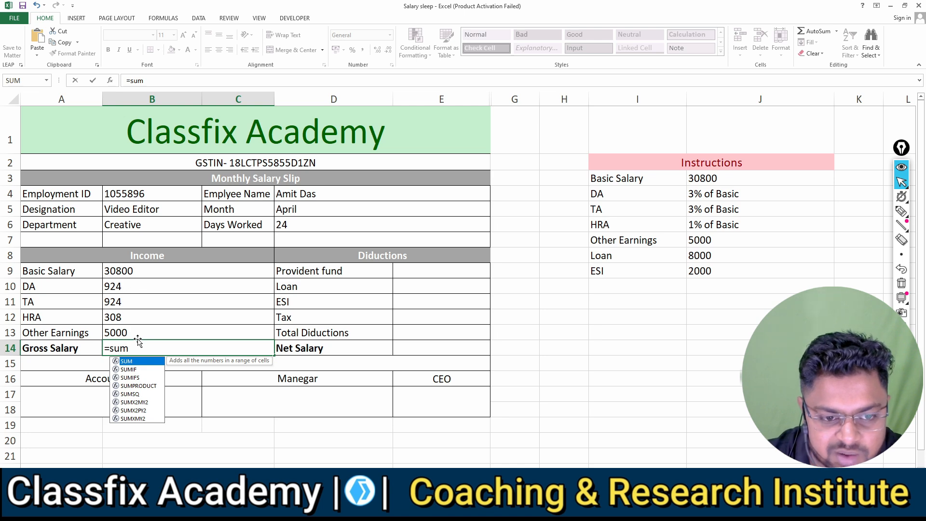
pyautogui.write('(')
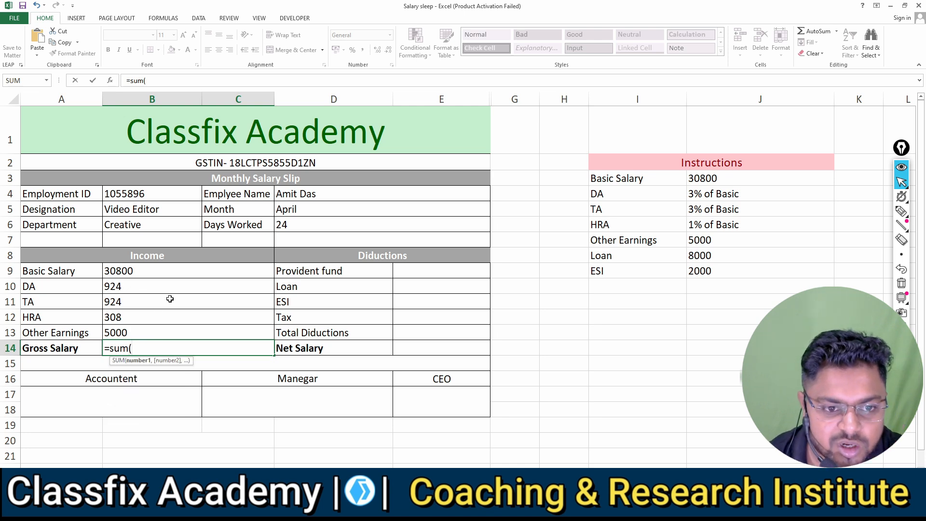
pyautogui.moveTo(143, 270); pyautogui.dragTo(148, 330)
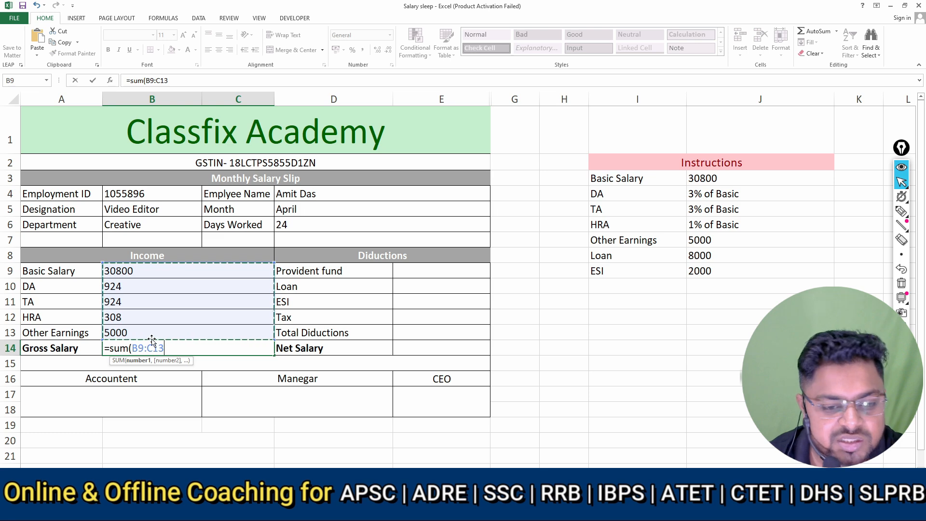
pyautogui.write(')')
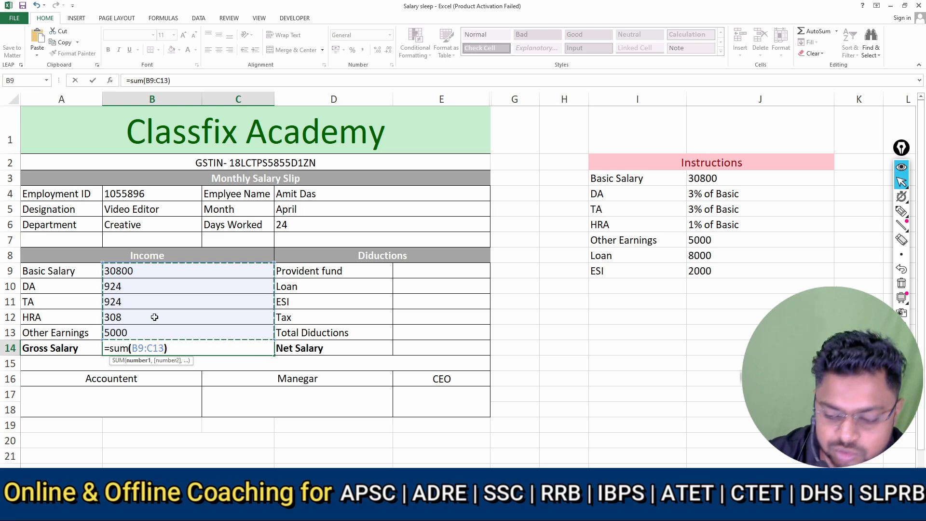
pyautogui.press('Return')
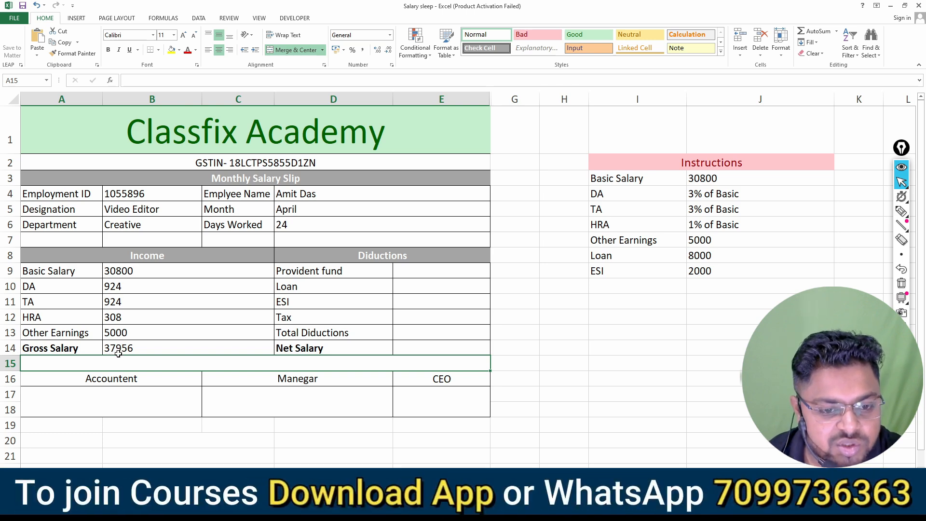
pyautogui.click(134, 346)
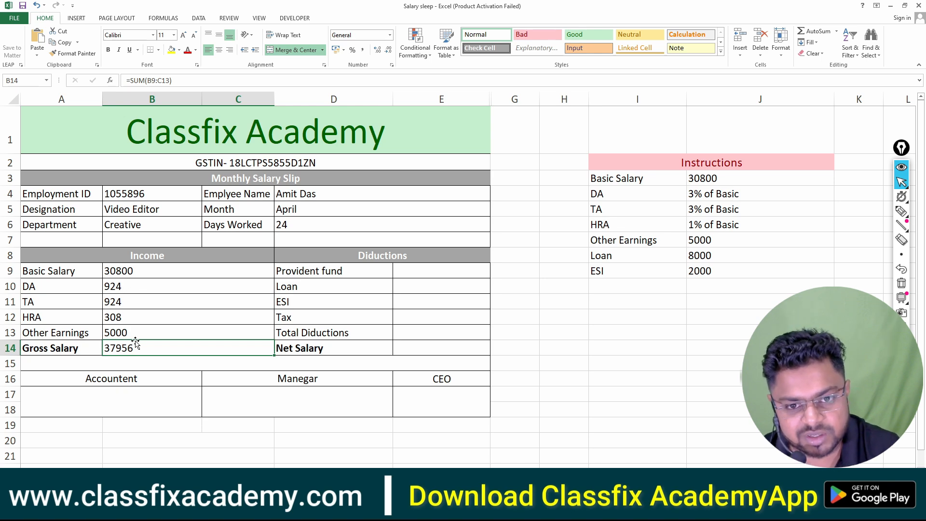
pyautogui.click(408, 273)
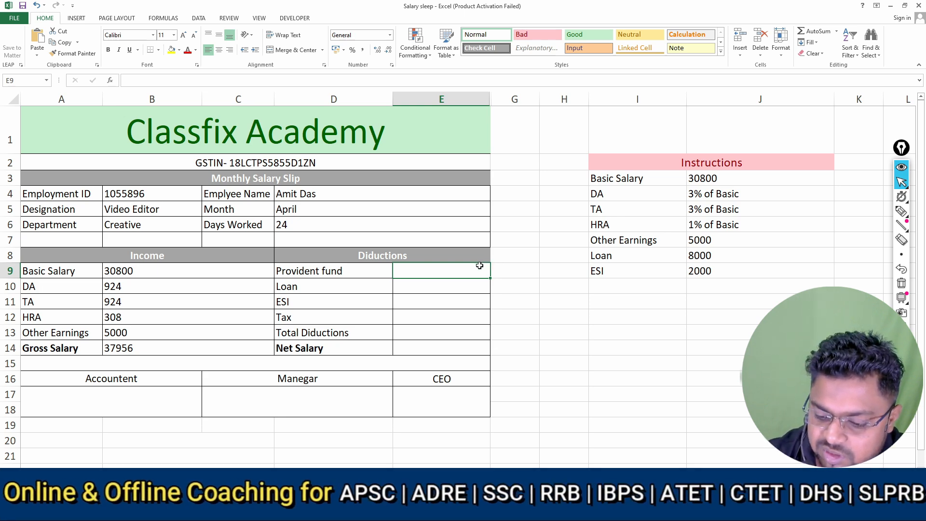
pyautogui.write('2/100')
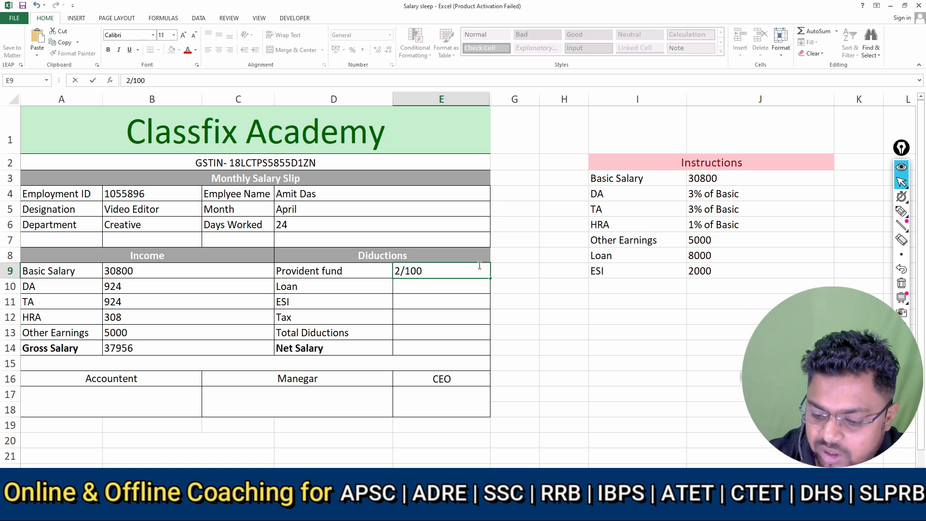
pyautogui.write('*')
pyautogui.click(224, 348)
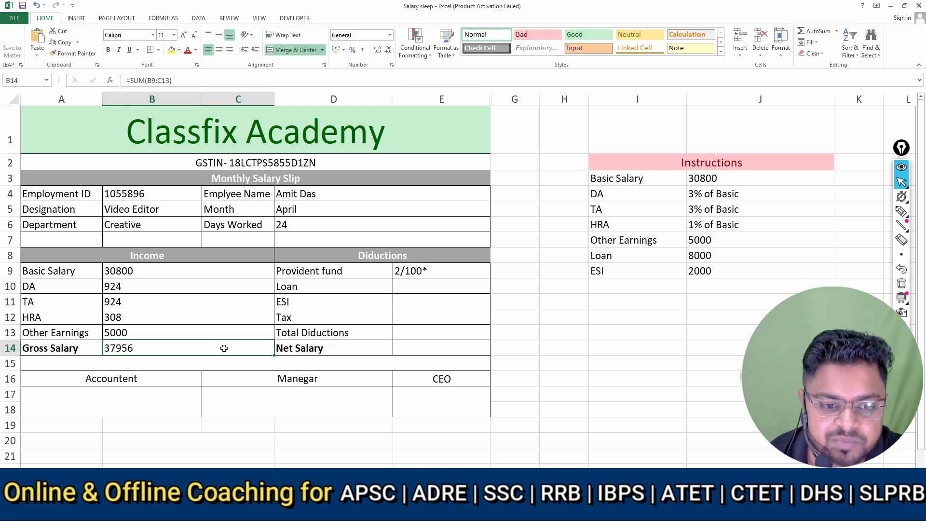
# Calculate the Provident fund in E9 as 2% of the gross salary with the formula =2/100*B14
pyautogui.click(410, 270)
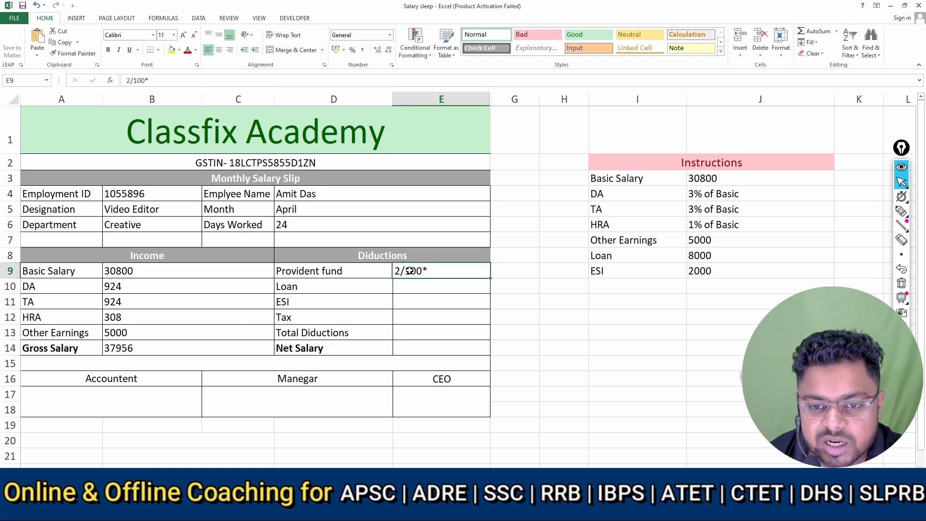
pyautogui.write('=')
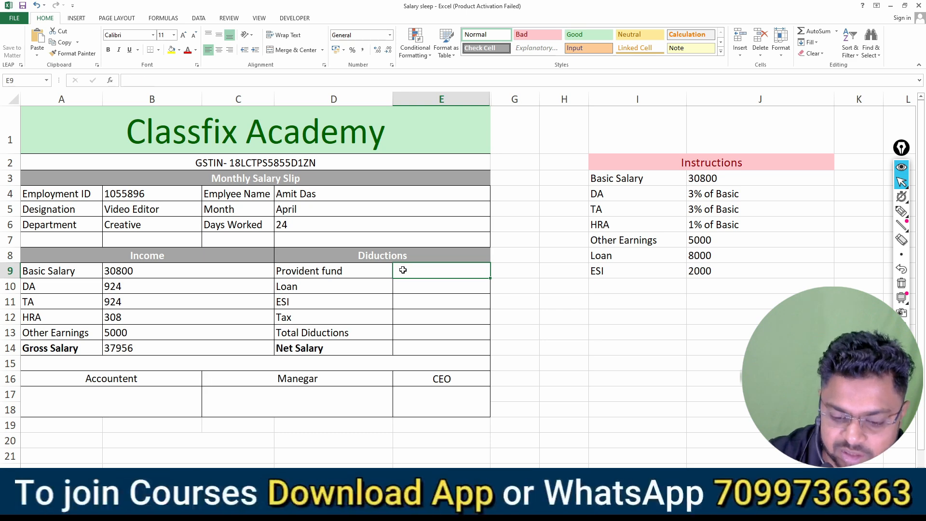
pyautogui.write('2/100')
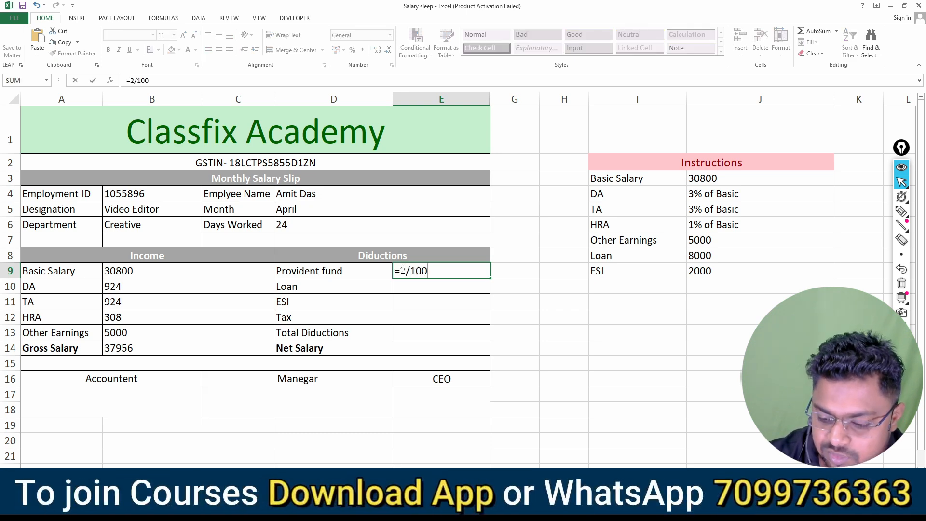
pyautogui.write('*')
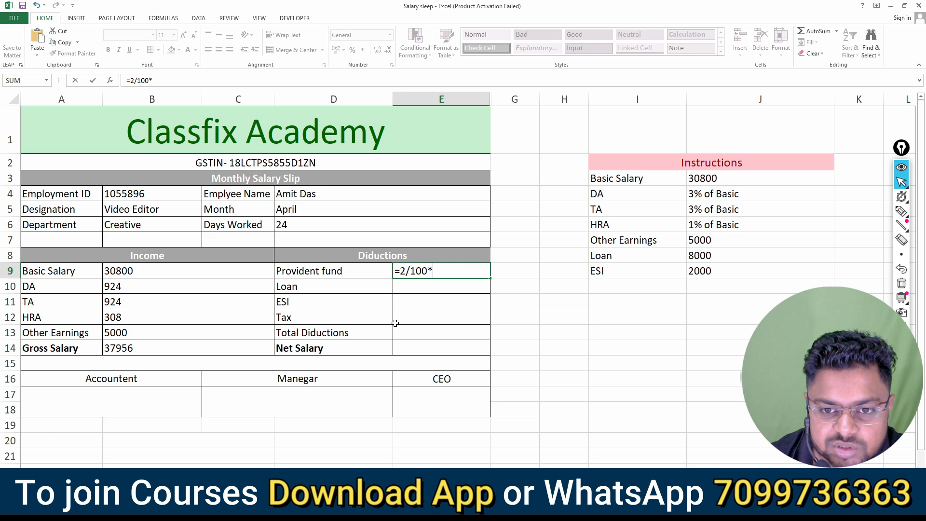
pyautogui.click(149, 341)
pyautogui.press('Return')
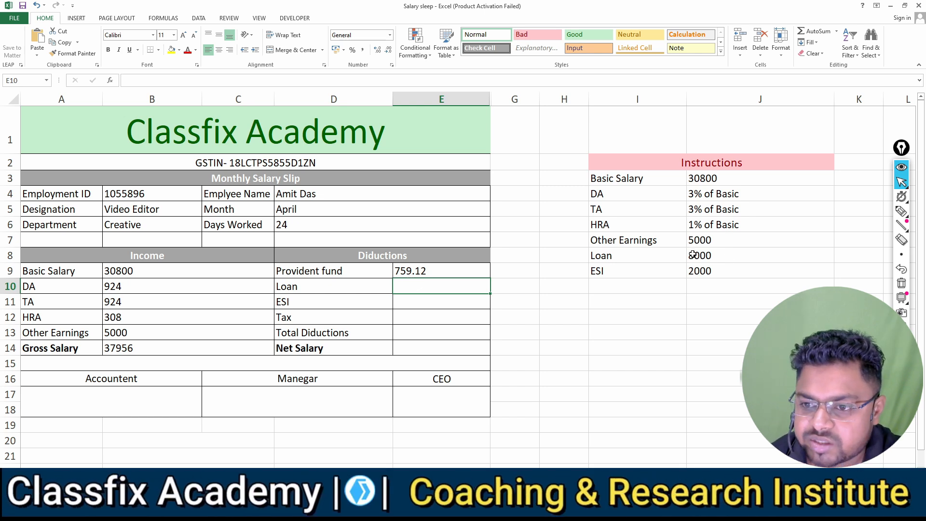
# Enter the given deductions: 8000 for the Loan in E10 and 2000 for ESI in E11
pyautogui.write('8')
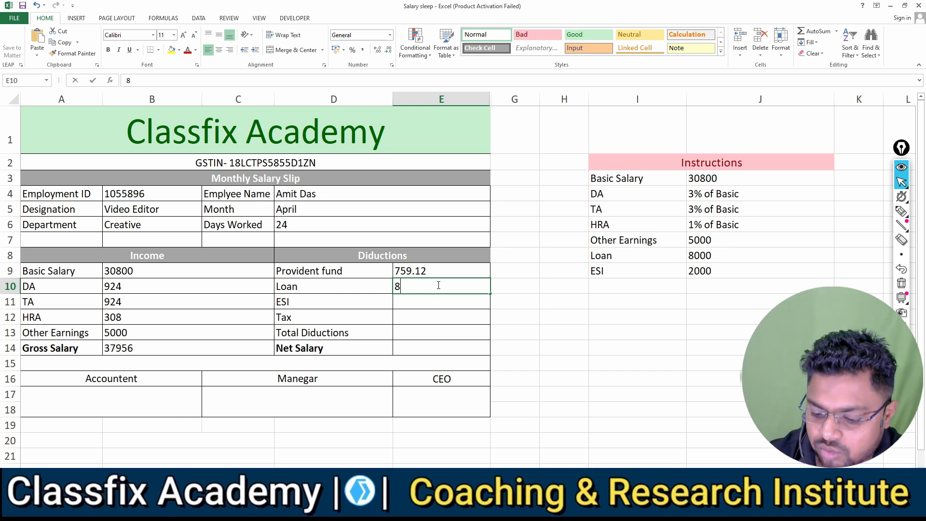
pyautogui.write('000')
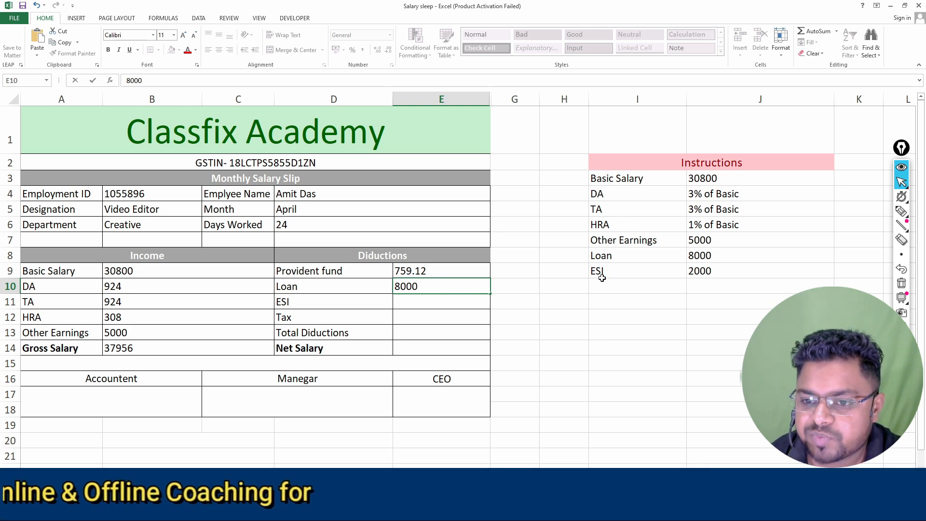
pyautogui.click(410, 299)
pyautogui.write('2000')
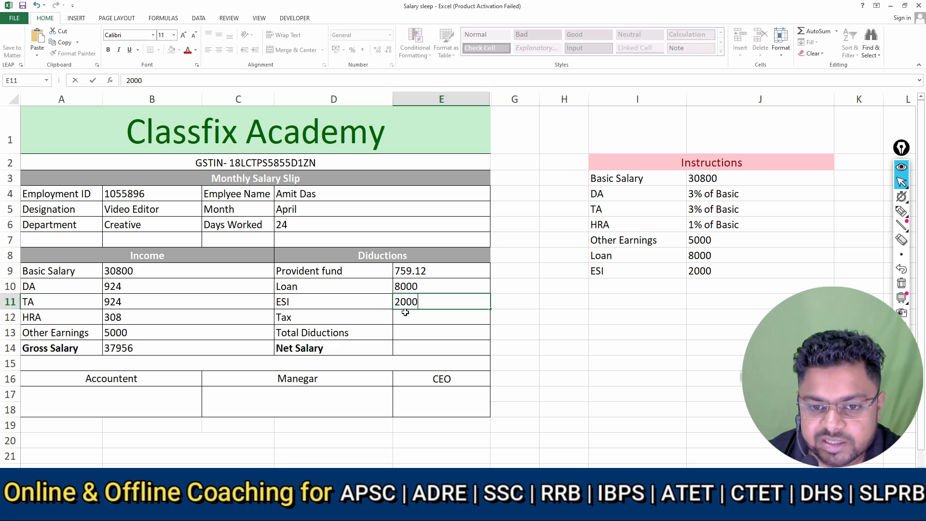
pyautogui.press('Return')
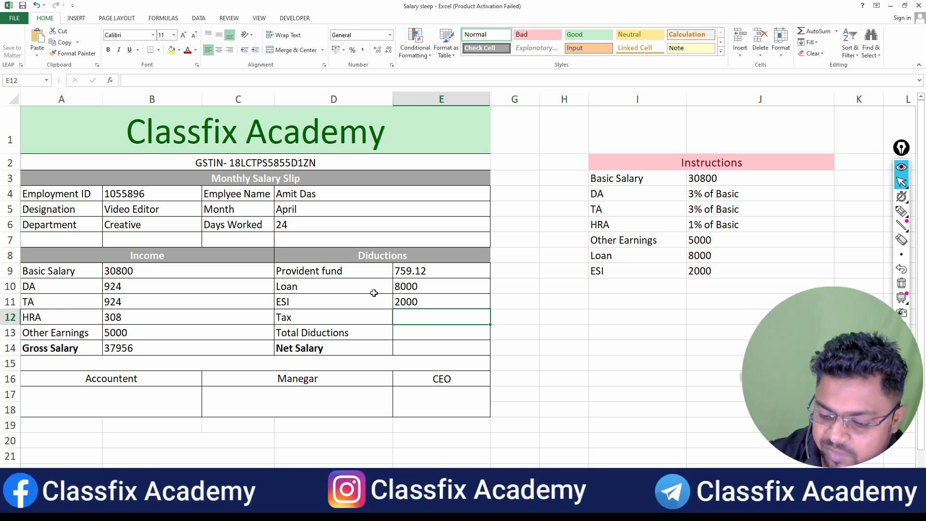
# Calculate the Tax in E12 as 5% of the gross salary with the formula =5/100*B14
pyautogui.write('=')
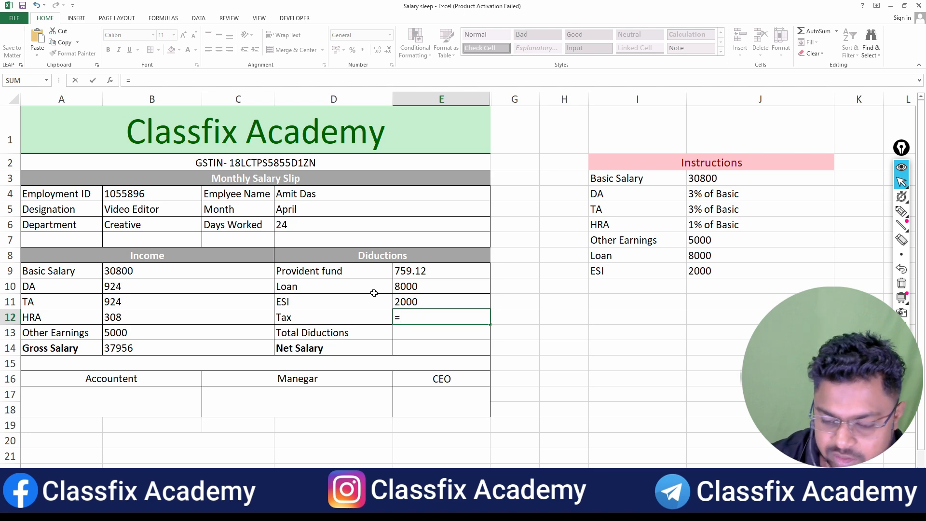
pyautogui.write('5/100')
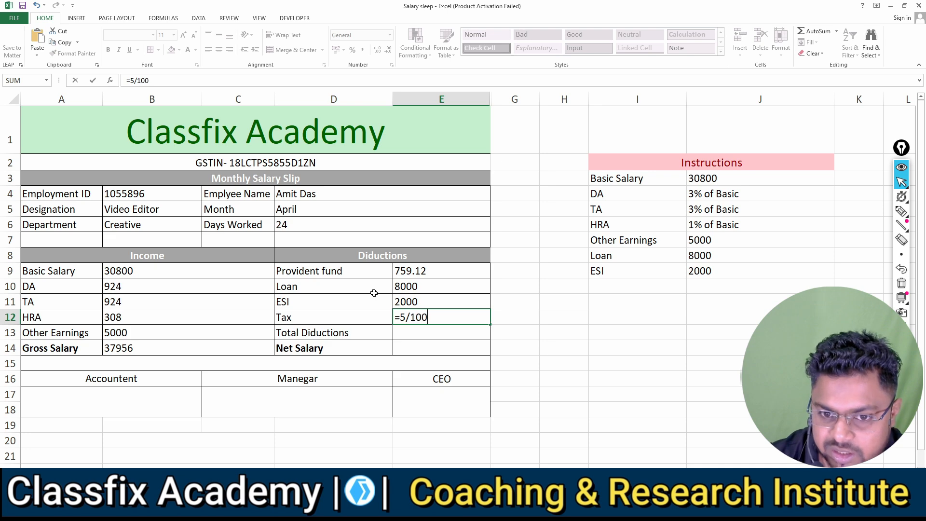
pyautogui.write('*')
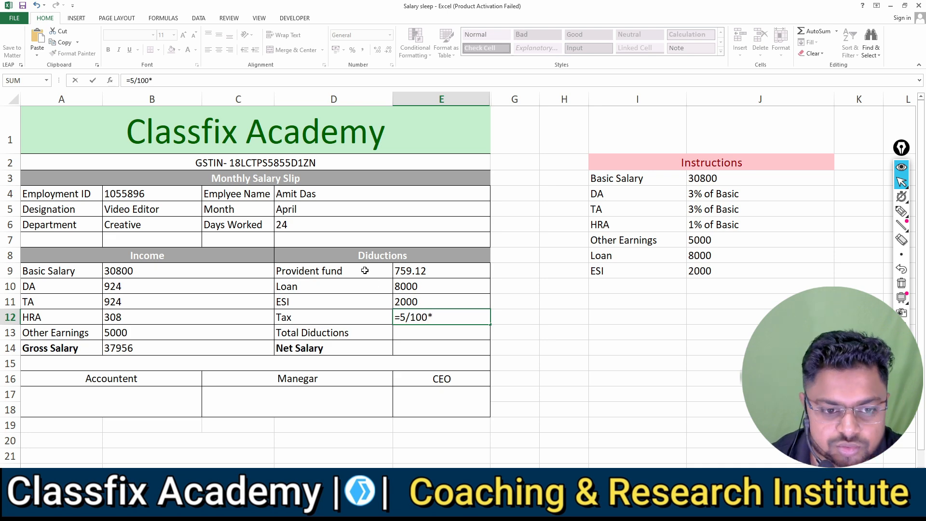
pyautogui.click(188, 350)
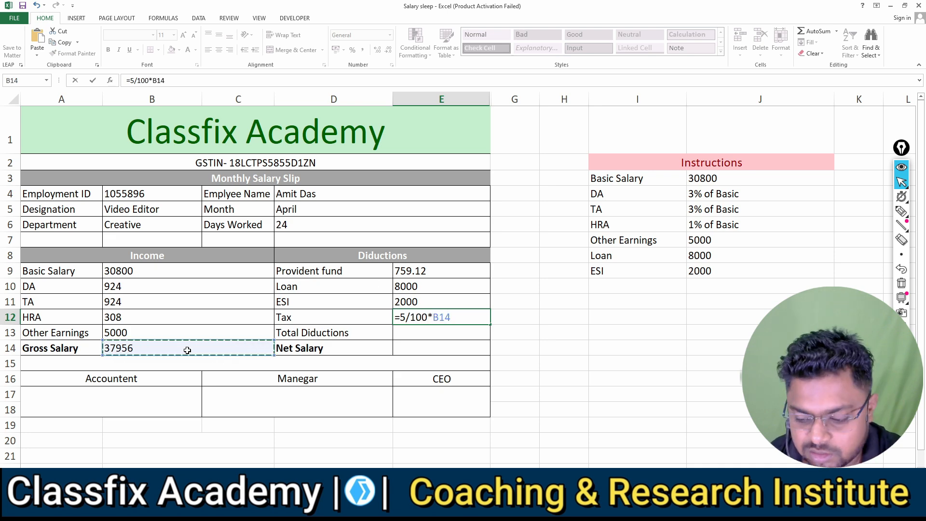
pyautogui.press('Return')
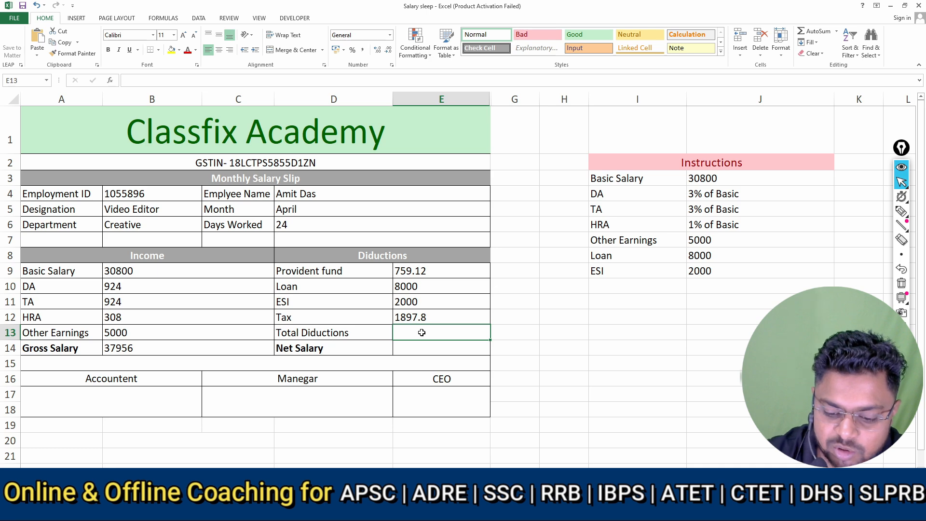
# Calculate the total deductions in E13 by adding the four deduction amounts with the formula =SUM(E9:E12)
pyautogui.write('=sum')
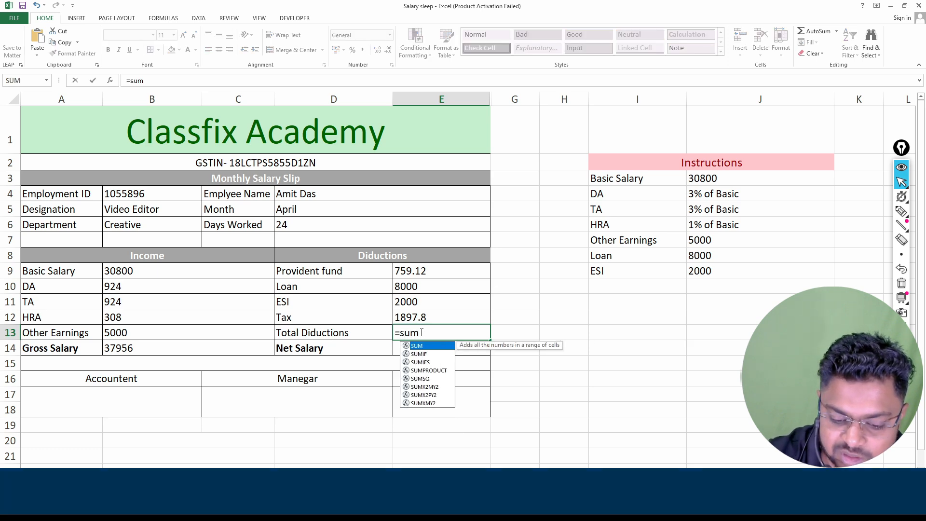
pyautogui.write('(')
pyautogui.click(430, 272)
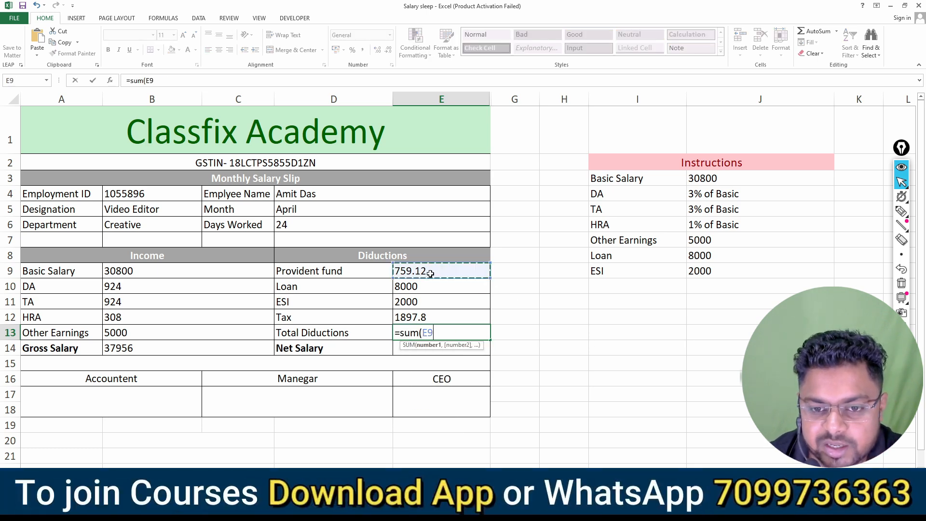
pyautogui.moveTo(431, 273); pyautogui.dragTo(428, 310)
pyautogui.write(')')
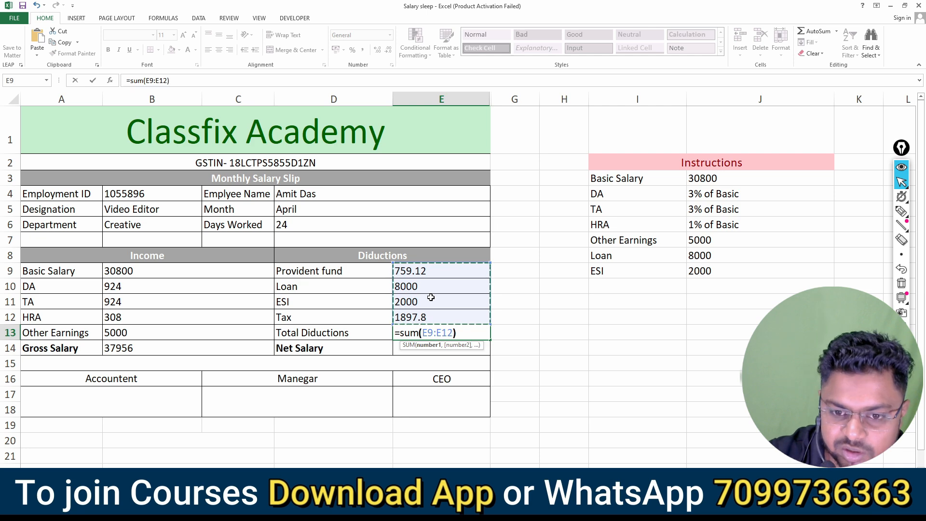
pyautogui.press('Return')
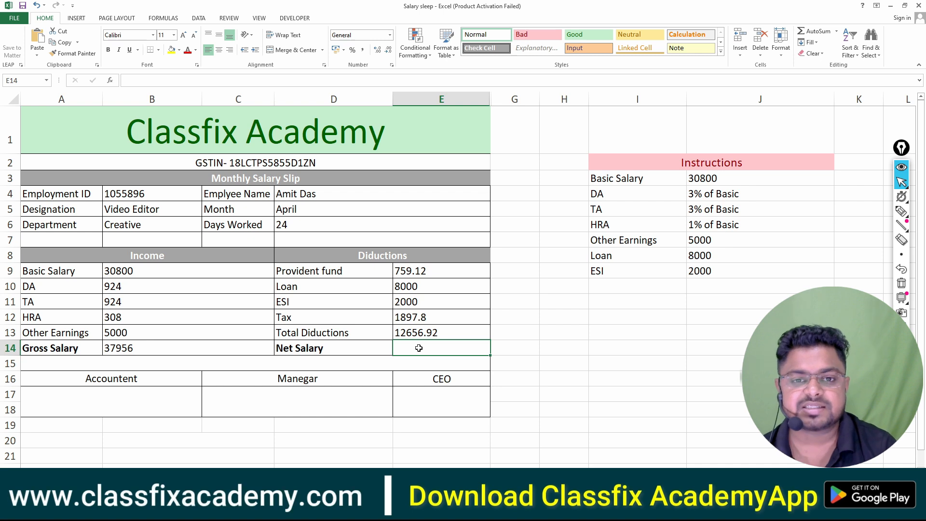
# Calculate the Net Salary in E14 by subtracting total deductions from gross salary with the formula =B14-E13
pyautogui.click(175, 354)
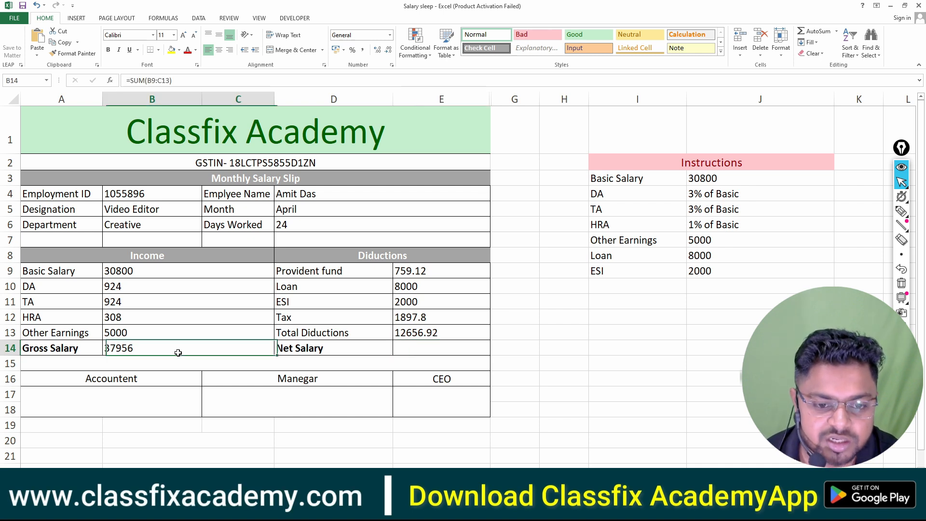
pyautogui.click(433, 333)
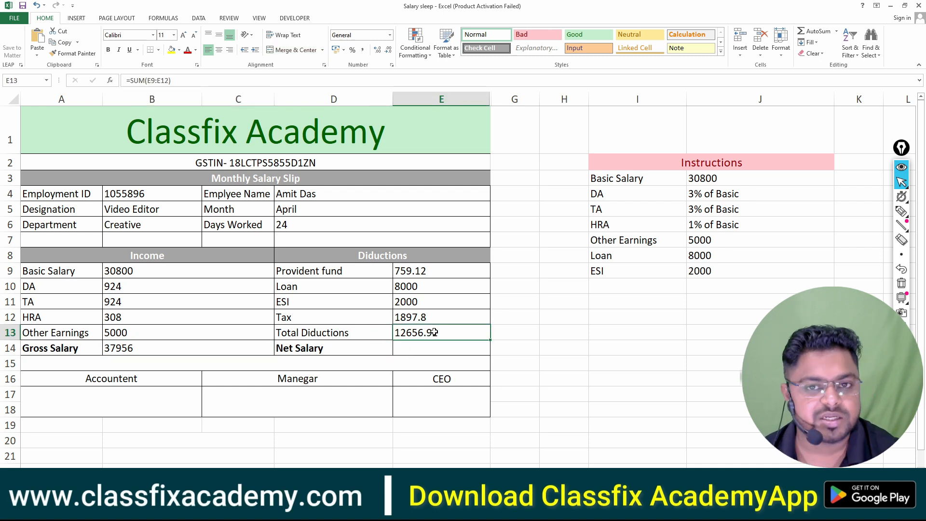
pyautogui.click(156, 349)
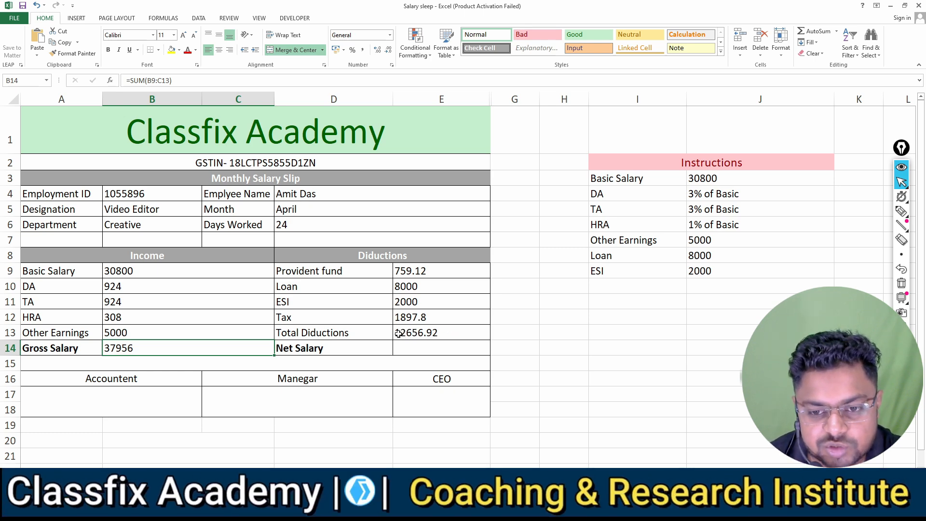
pyautogui.click(410, 345)
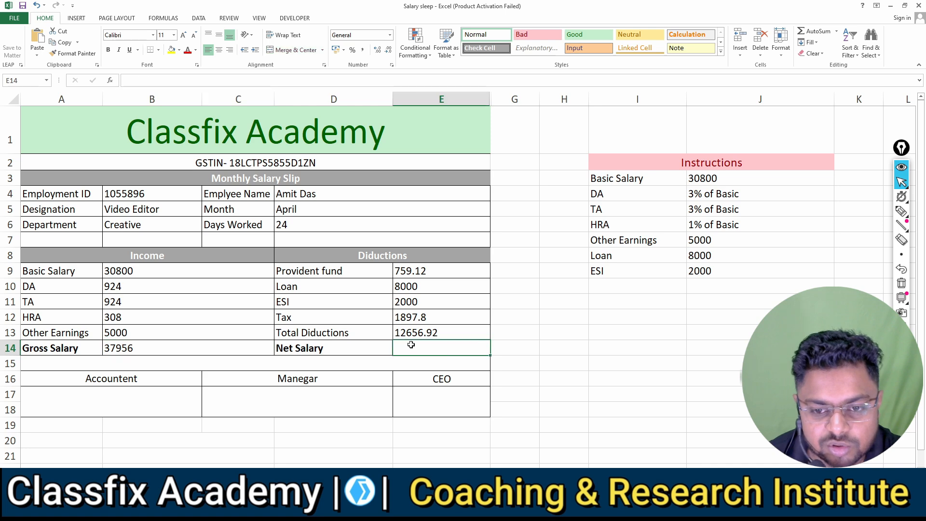
pyautogui.write('=')
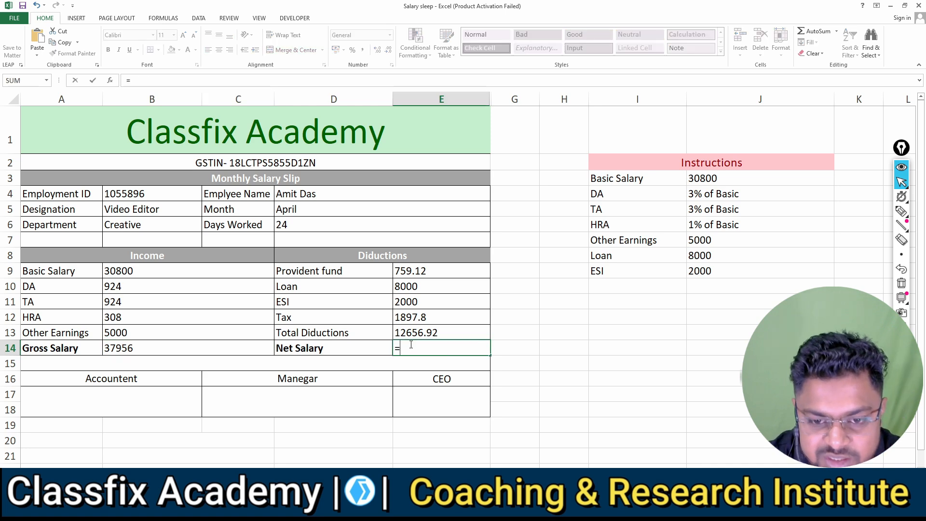
pyautogui.click(168, 349)
pyautogui.write('-')
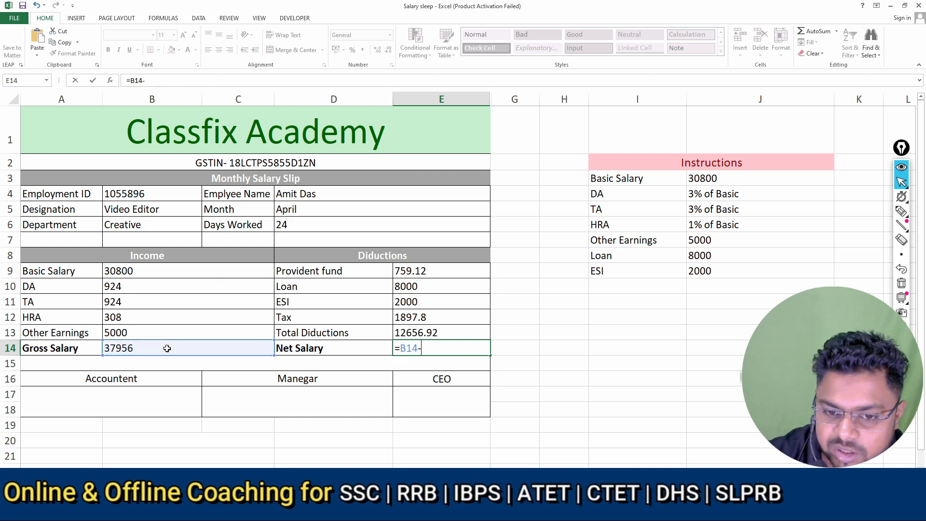
pyautogui.click(400, 333)
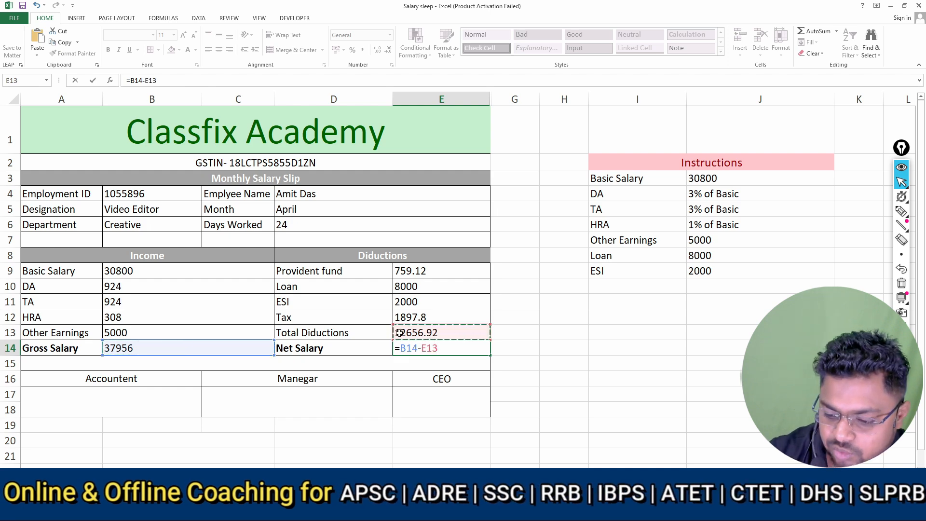
pyautogui.press('Return')
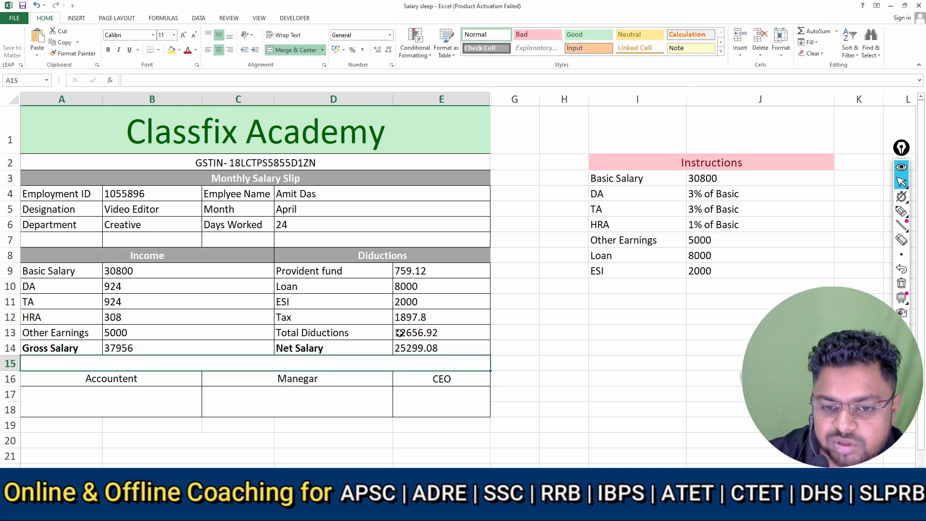
# Apply the Note cell style to the Net Salary amount in E14
pyautogui.click(418, 348)
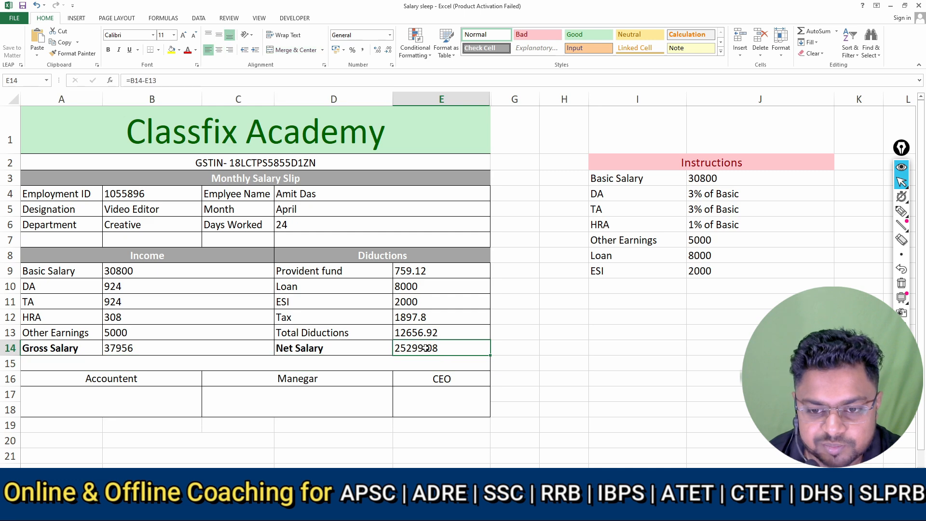
pyautogui.click(690, 47)
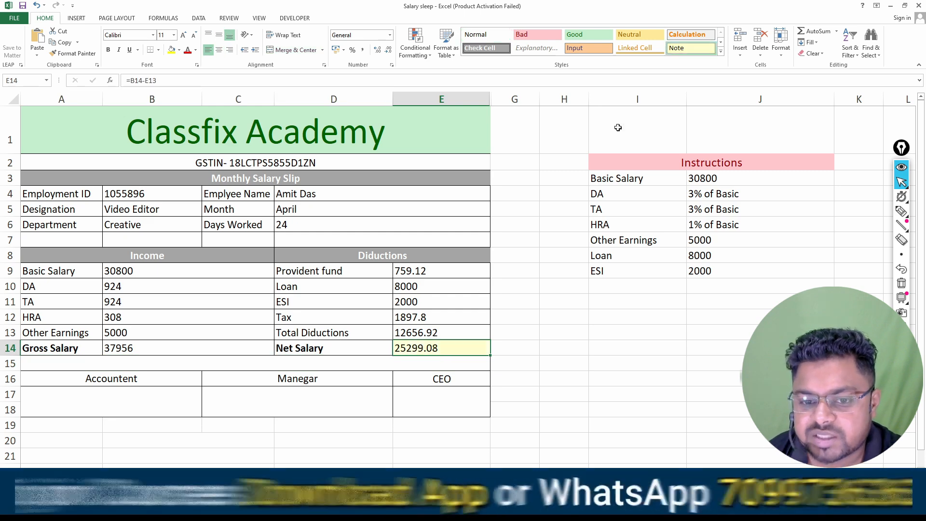
pyautogui.click(427, 364)
pyautogui.click(434, 352)
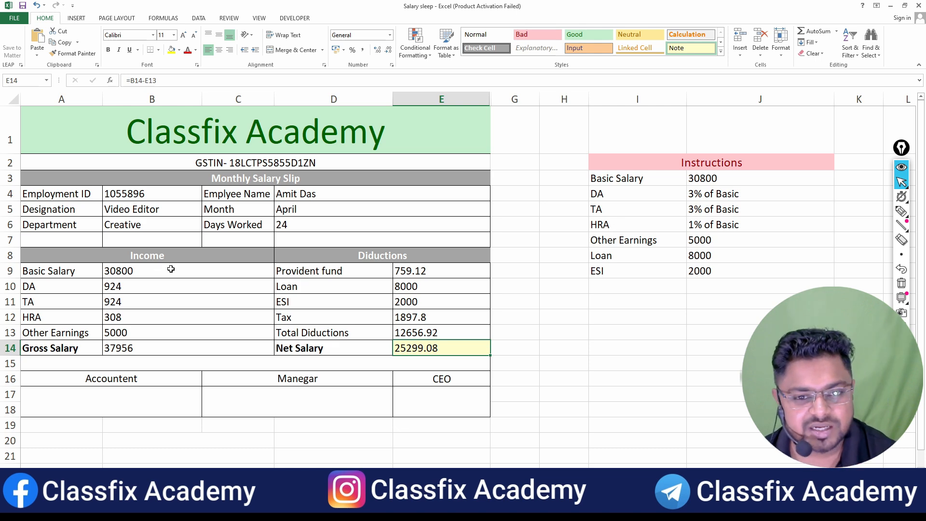
# Remove all borders from the salary slip range A1:E18 and check its print preview
pyautogui.moveTo(102, 128); pyautogui.dragTo(229, 383)
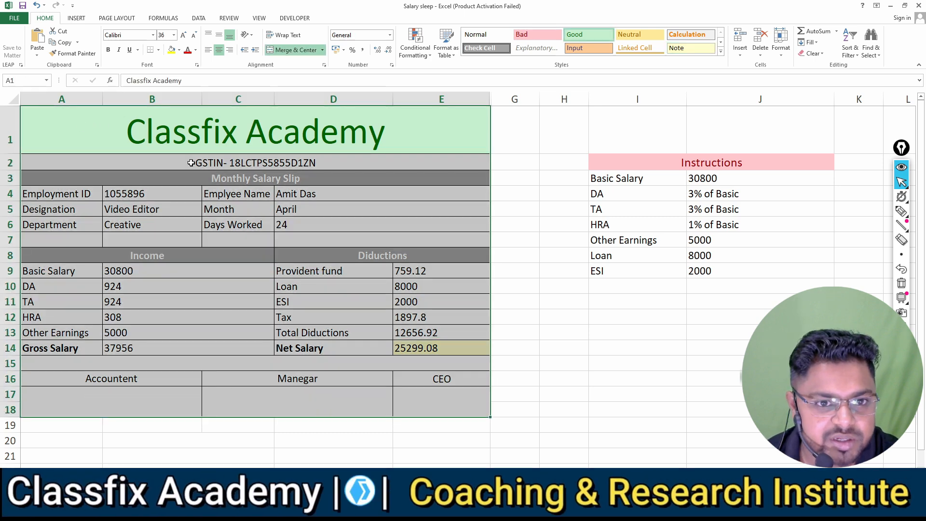
pyautogui.click(158, 50)
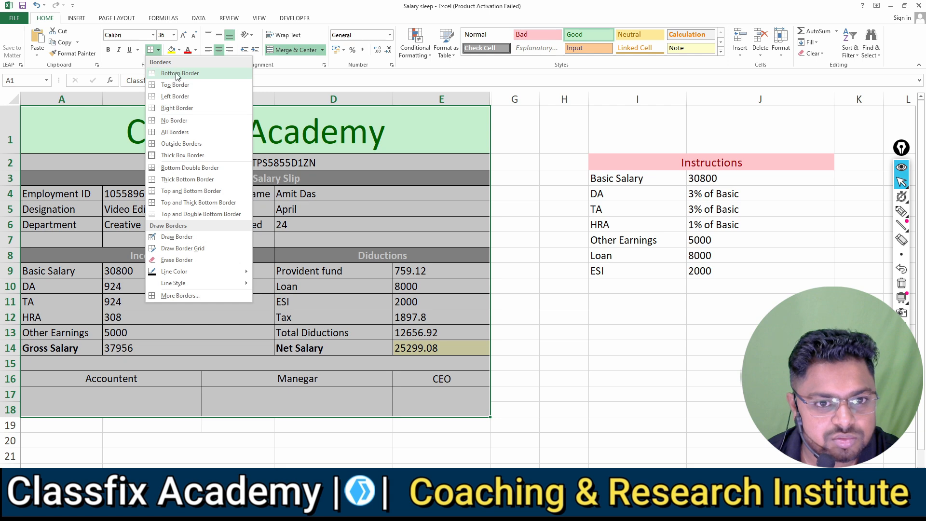
pyautogui.click(173, 121)
pyautogui.click(548, 331)
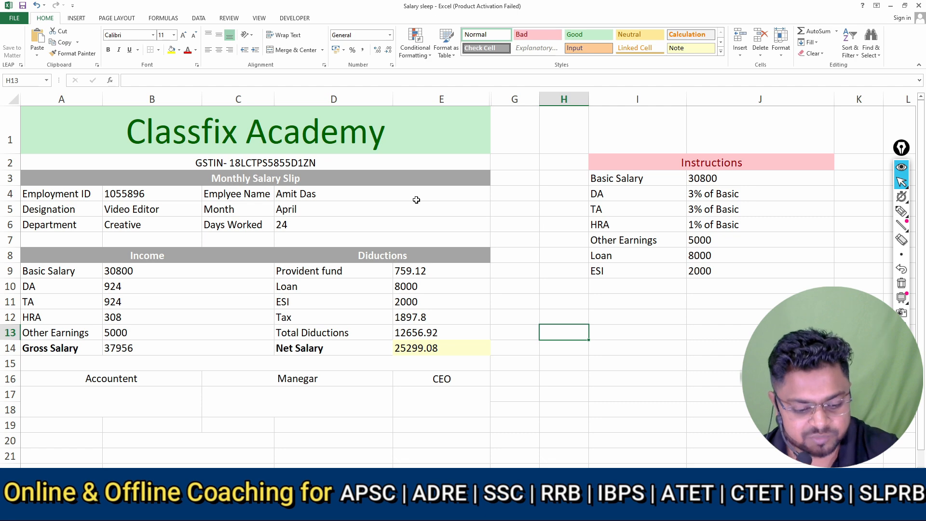
pyautogui.hotkey('ctrl', 'p')
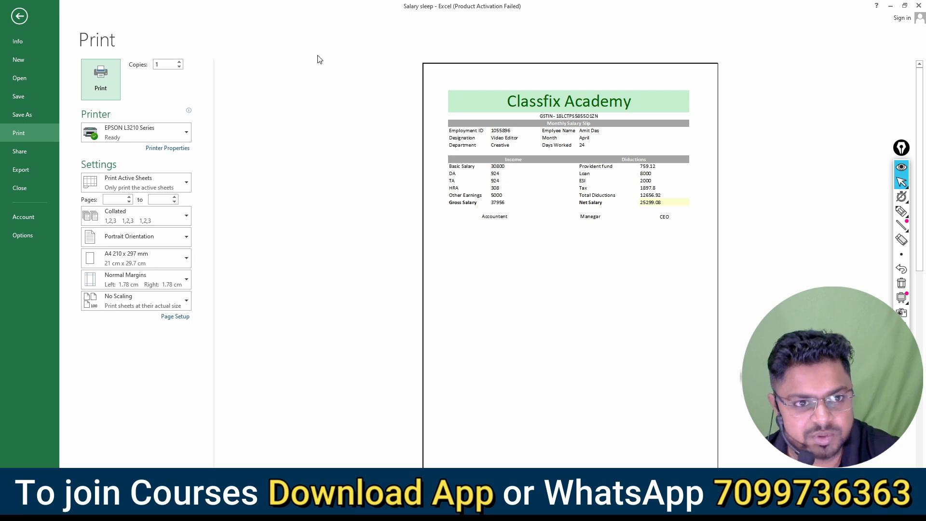
pyautogui.click(19, 15)
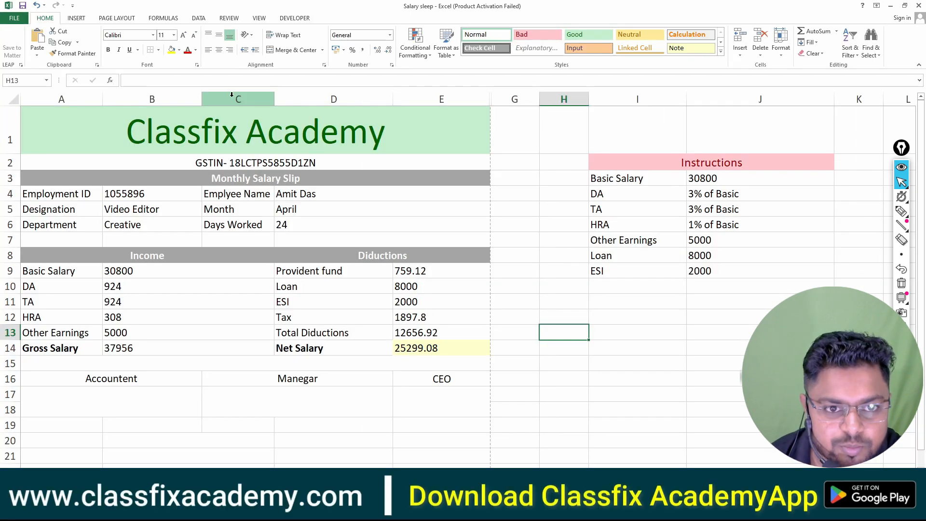
# Apply All Borders to the salary slip range A1:E18 and open the print preview
pyautogui.click(75, 130)
pyautogui.moveTo(75, 131); pyautogui.dragTo(351, 396)
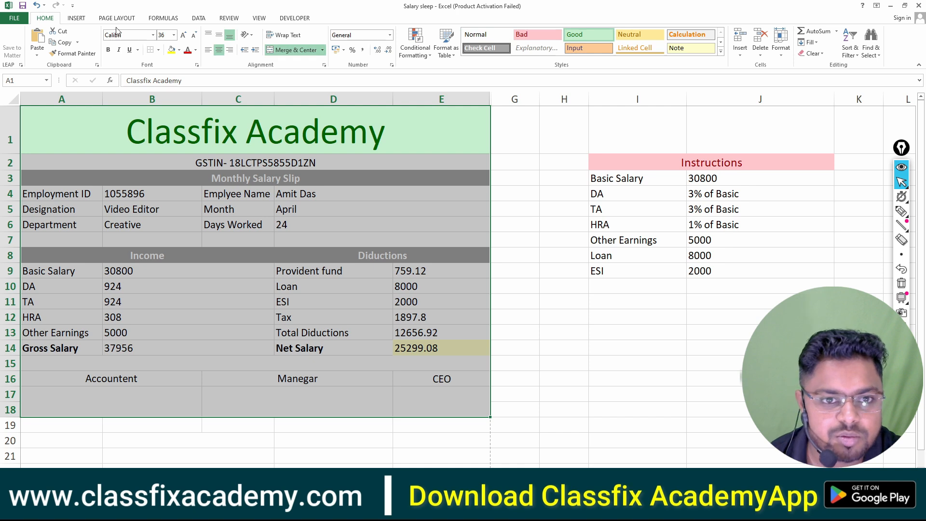
pyautogui.click(158, 49)
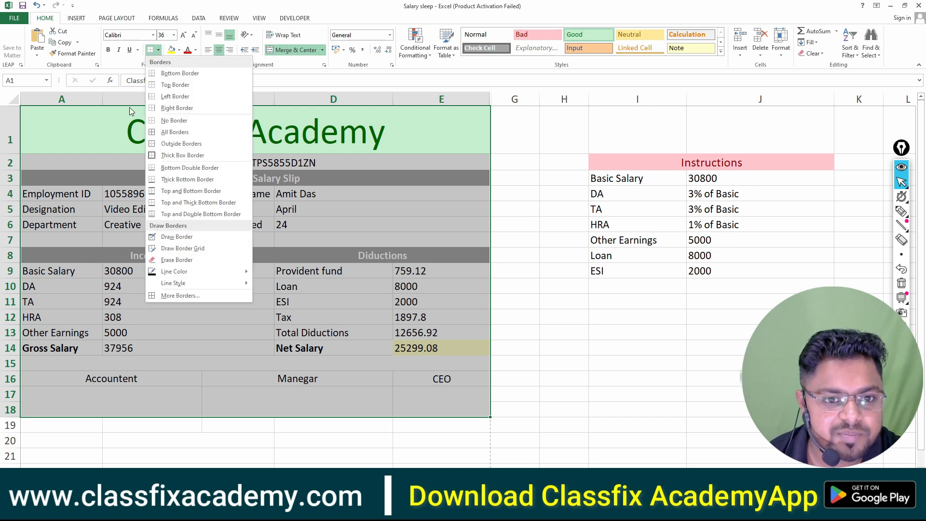
pyautogui.click(162, 132)
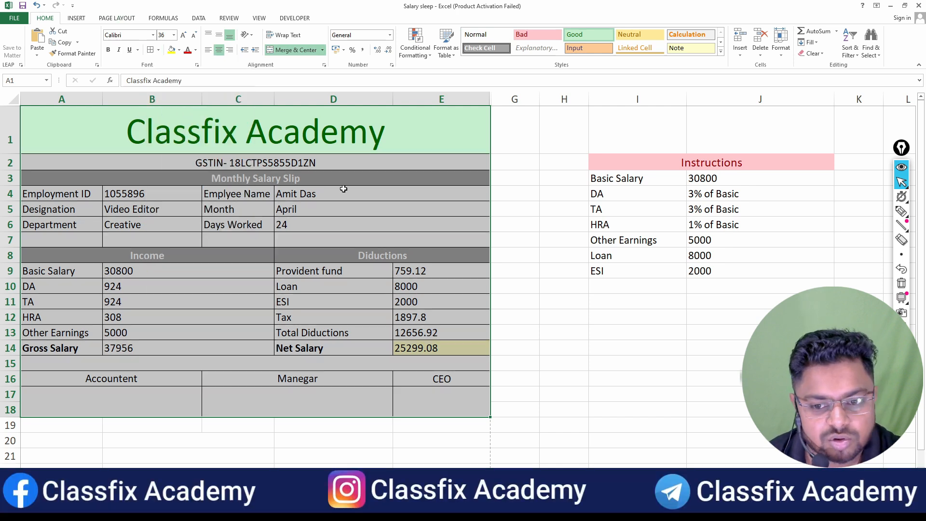
pyautogui.click(515, 271)
pyautogui.click(518, 234)
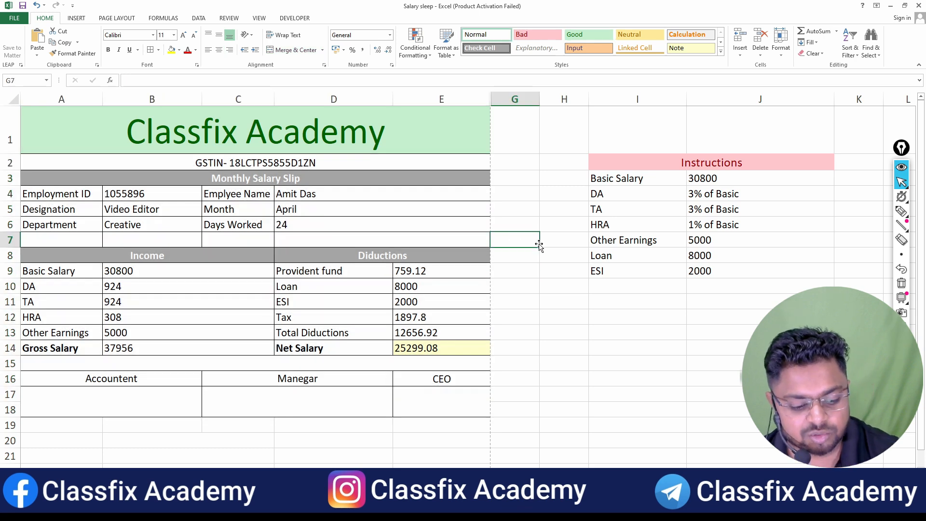
pyautogui.hotkey('ctrl', 'p')
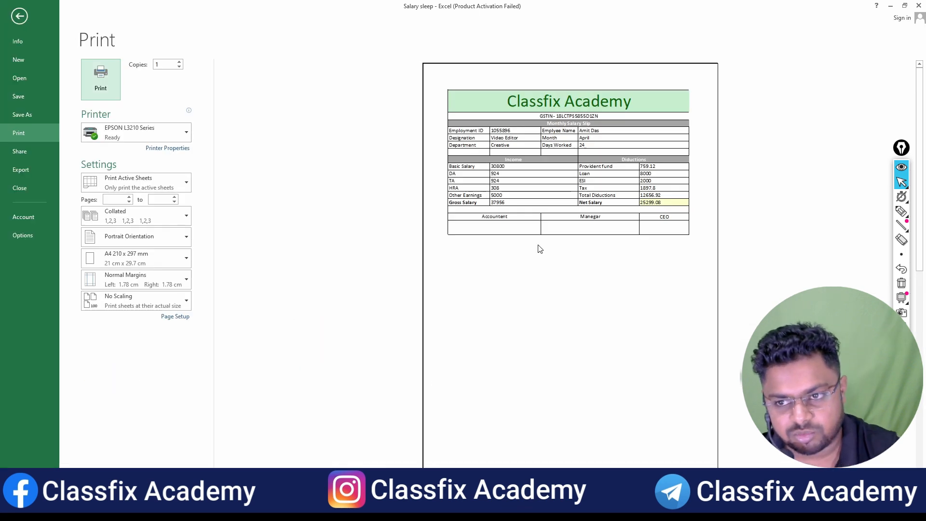